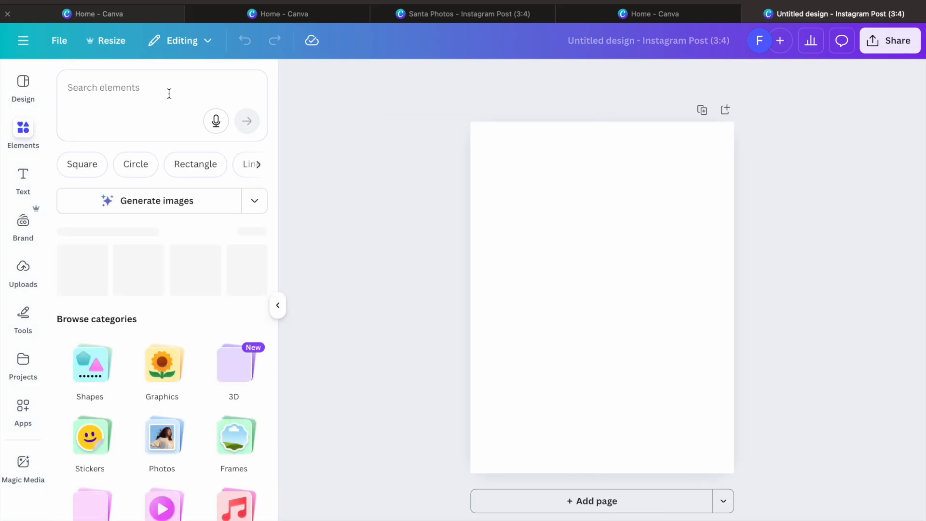
# Search the elements library for "the grinch" and browse the graphics results for a suitable Grinch illustration.
pyautogui.write('the grinch')
pyautogui.press('Return')
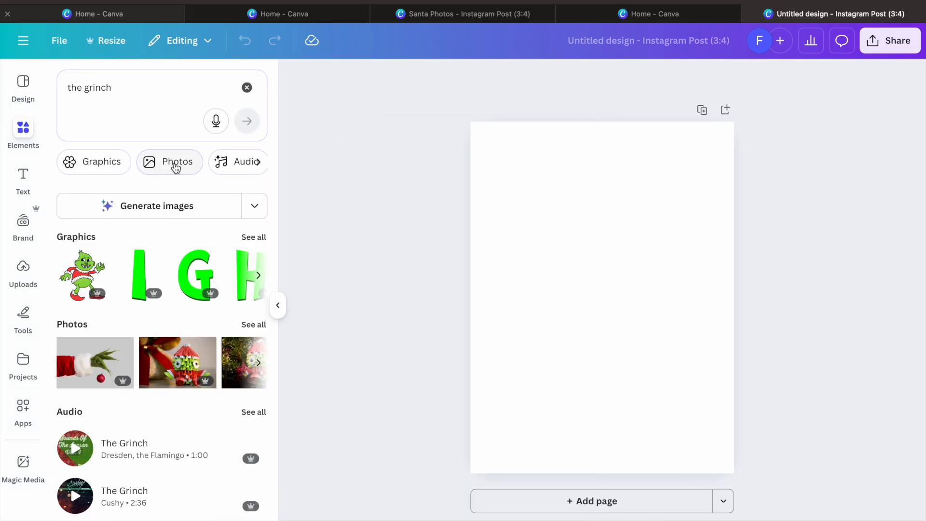
pyautogui.click(254, 237)
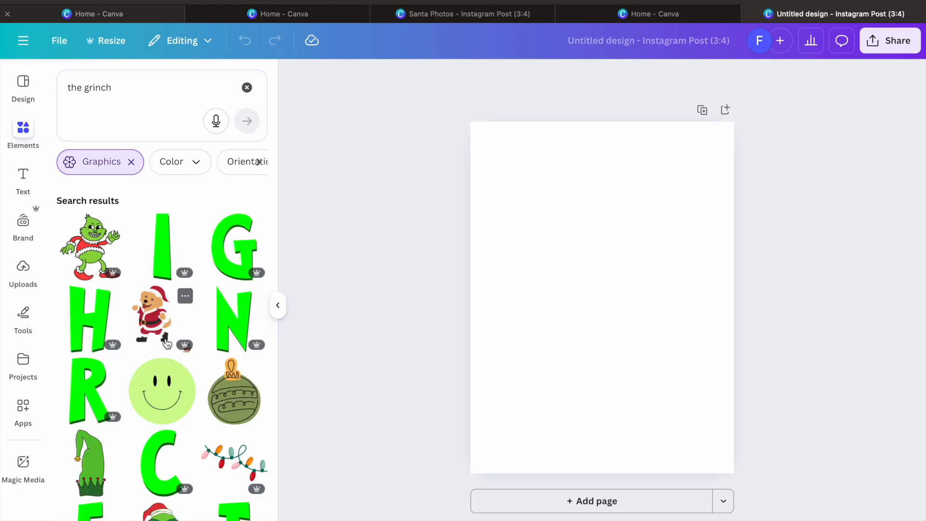
pyautogui.scroll(-8, 167, 344)
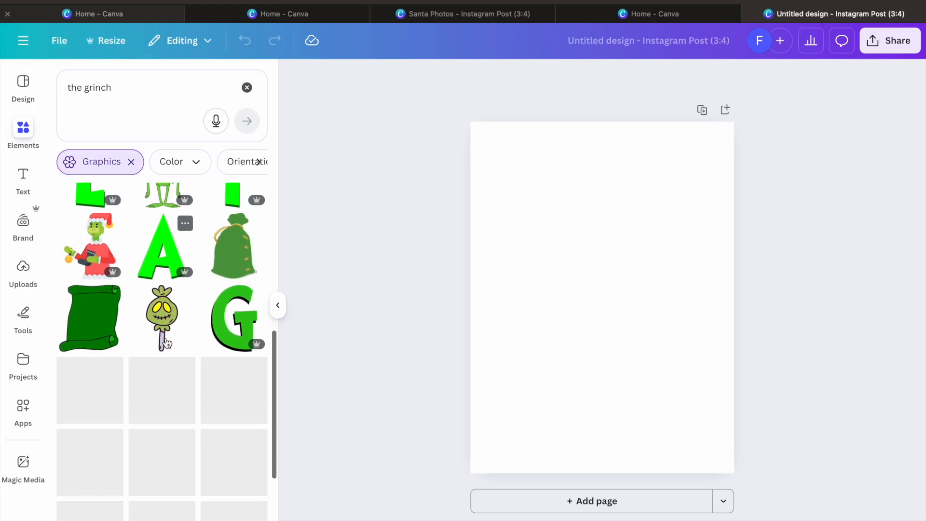
pyautogui.scroll(-2, 167, 344)
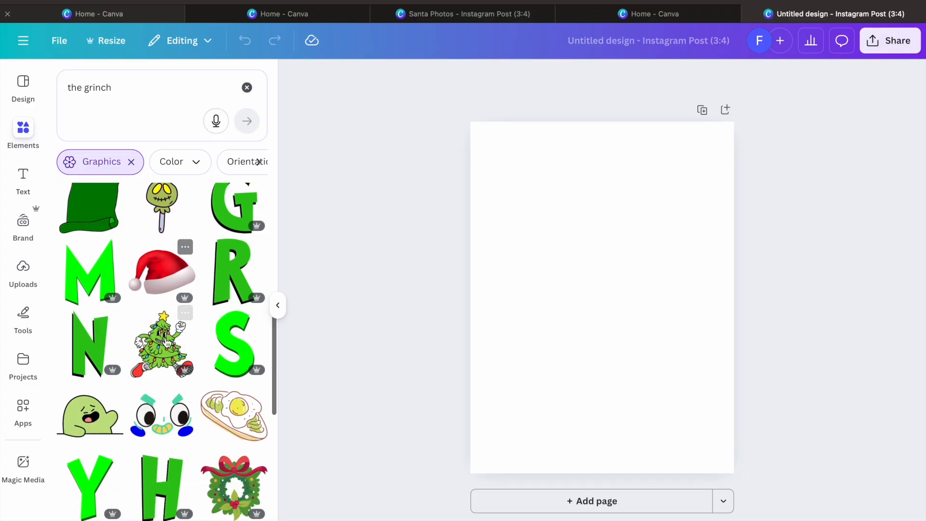
pyautogui.scroll(-10, 167, 343)
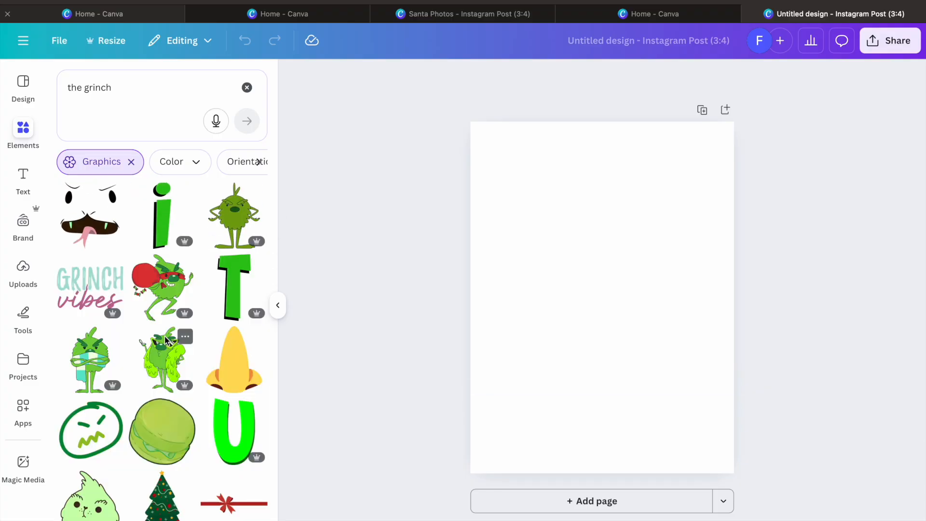
pyautogui.scroll(-4, 164, 337)
pyautogui.scroll(-5, 165, 339)
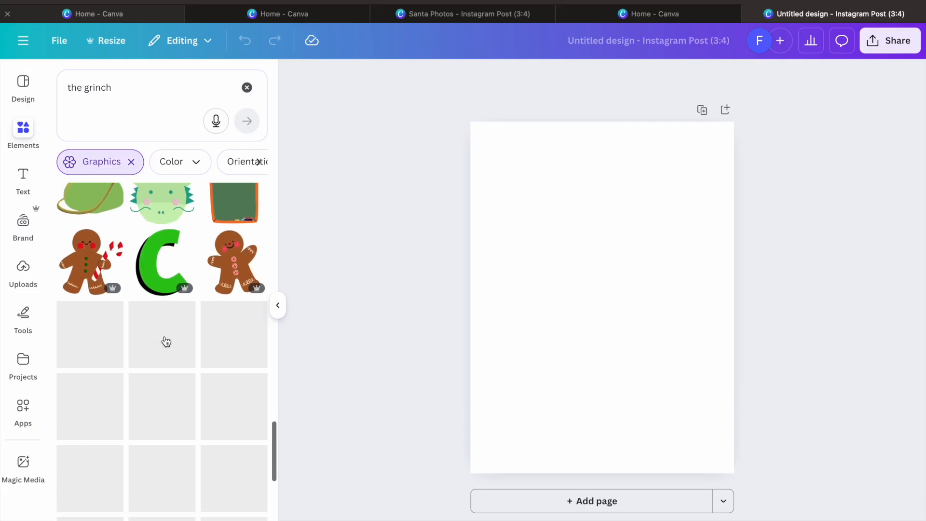
pyautogui.scroll(-8, 164, 341)
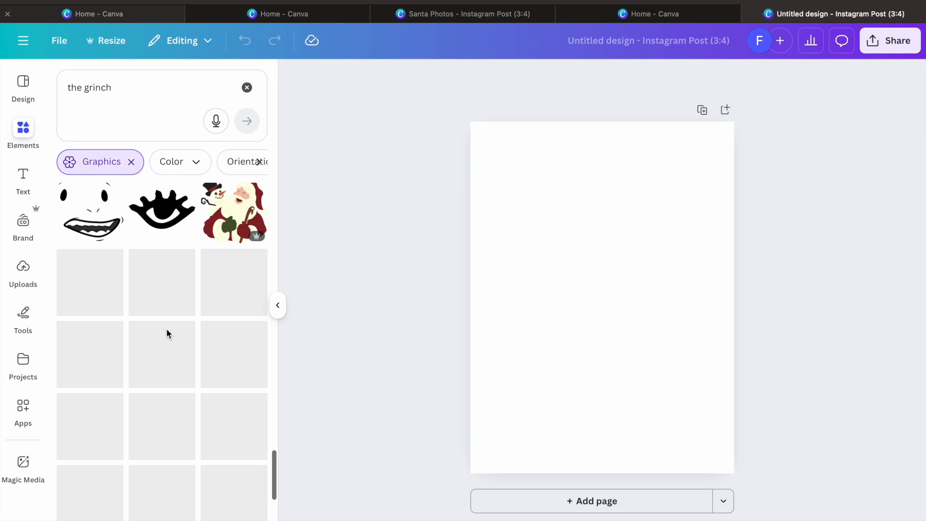
pyautogui.scroll(-5, 167, 333)
pyautogui.scroll(5, 167, 329)
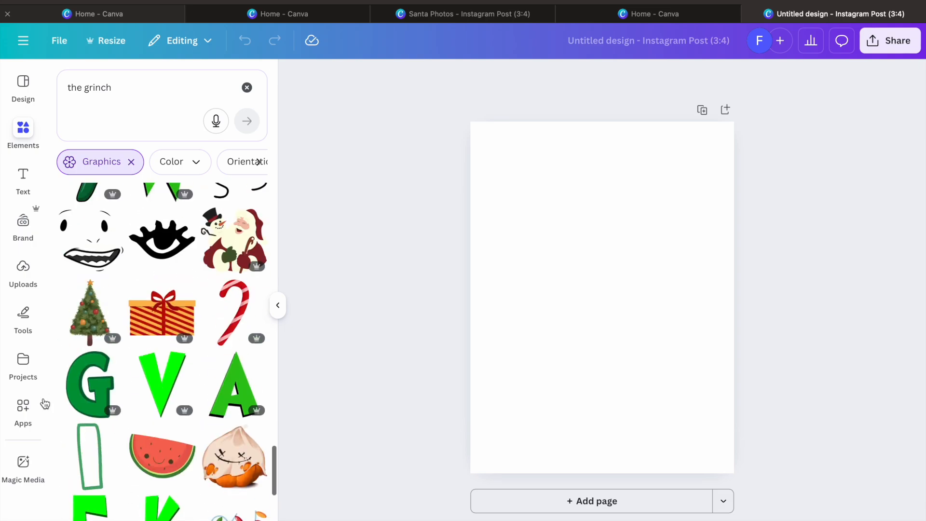
# Try to generate a Magic Media image from the prompt "the grinch holding christmas bulbs".
pyautogui.click(23, 464)
pyautogui.click(137, 195)
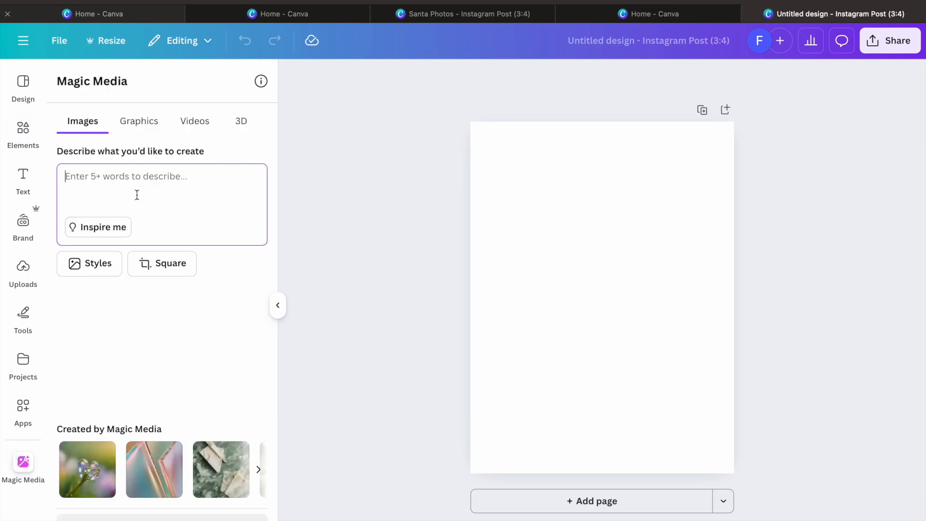
pyautogui.write('the grinch holding')
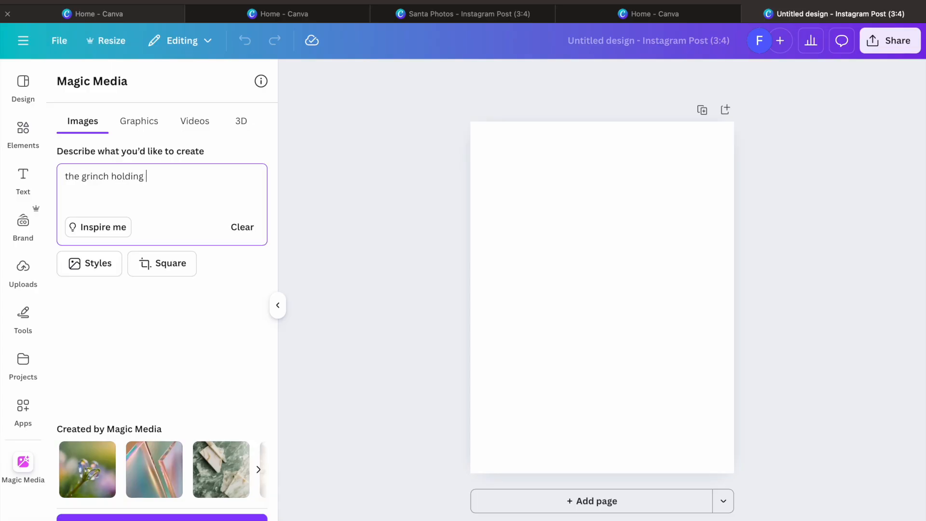
pyautogui.write(' chri')
pyautogui.write('t')
pyautogui.press('BackSpace')
pyautogui.press('BackSpace')
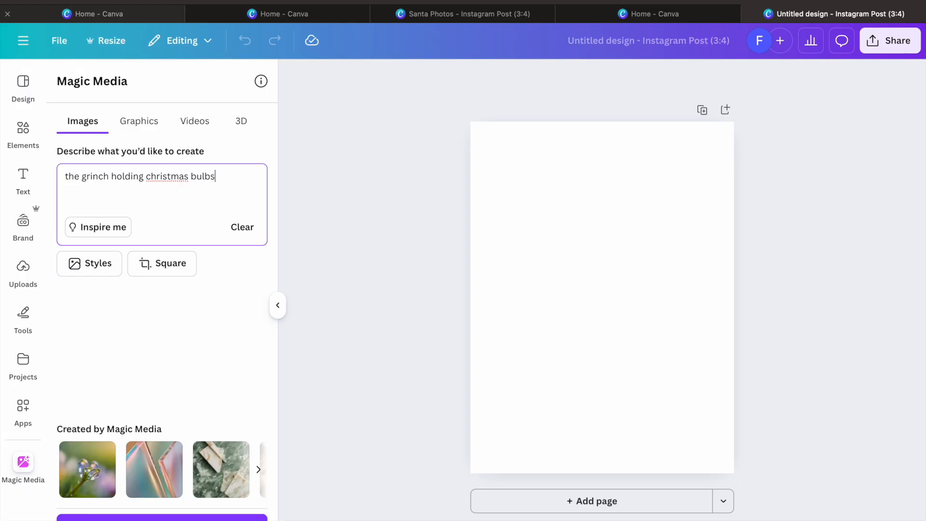
pyautogui.click(162, 517)
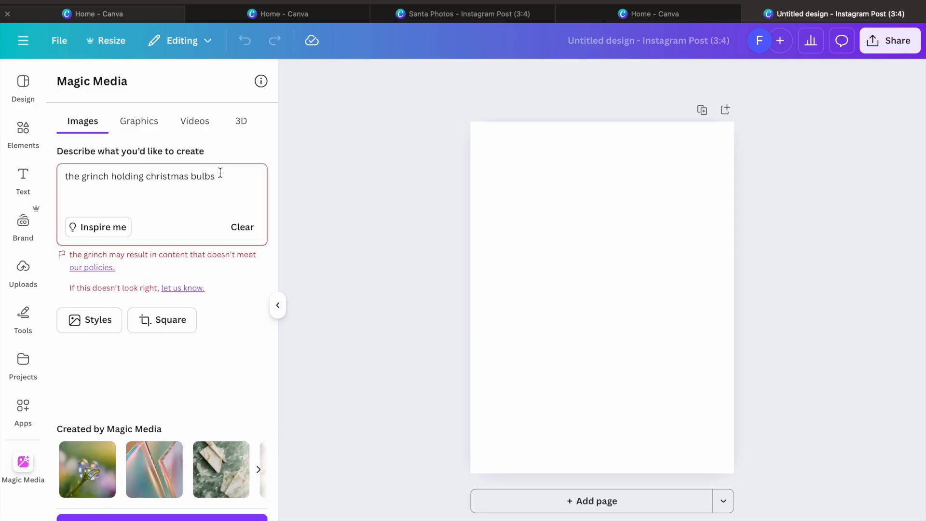
# Change the prompt to "the grinch holding christmas lights" and try to generate the image again.
pyautogui.moveTo(222, 176); pyautogui.dragTo(189, 171)
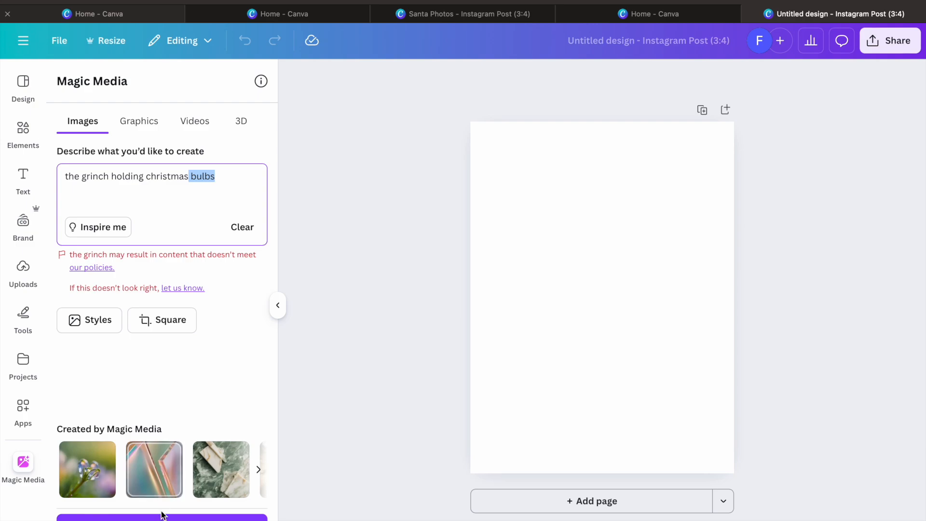
pyautogui.click(222, 180)
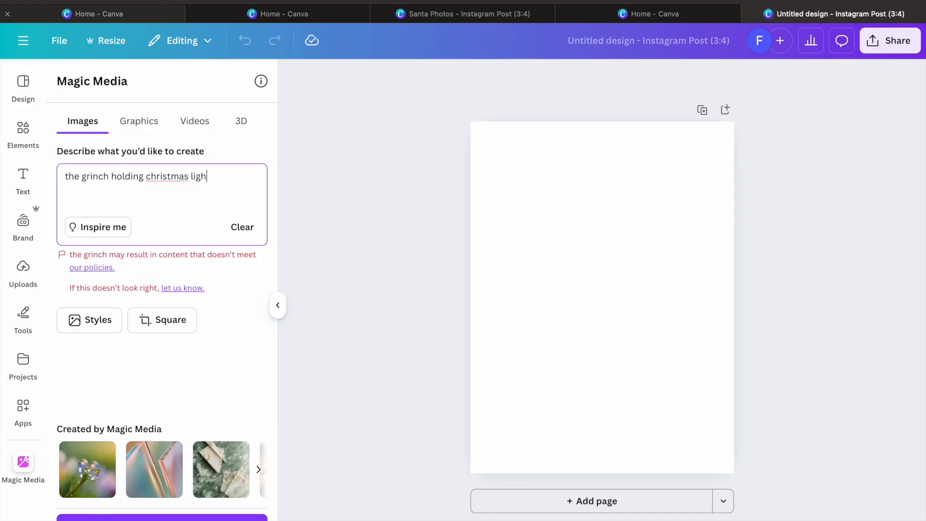
pyautogui.click(195, 517)
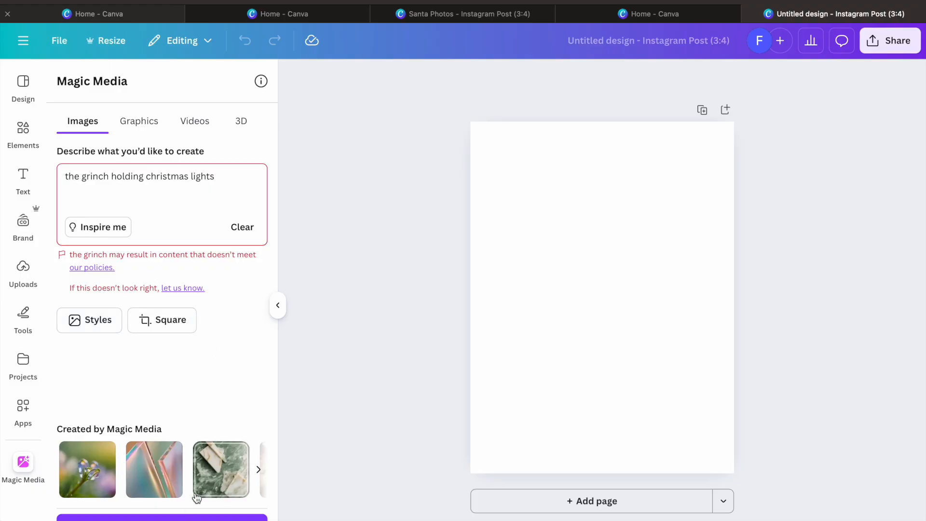
pyautogui.click(161, 517)
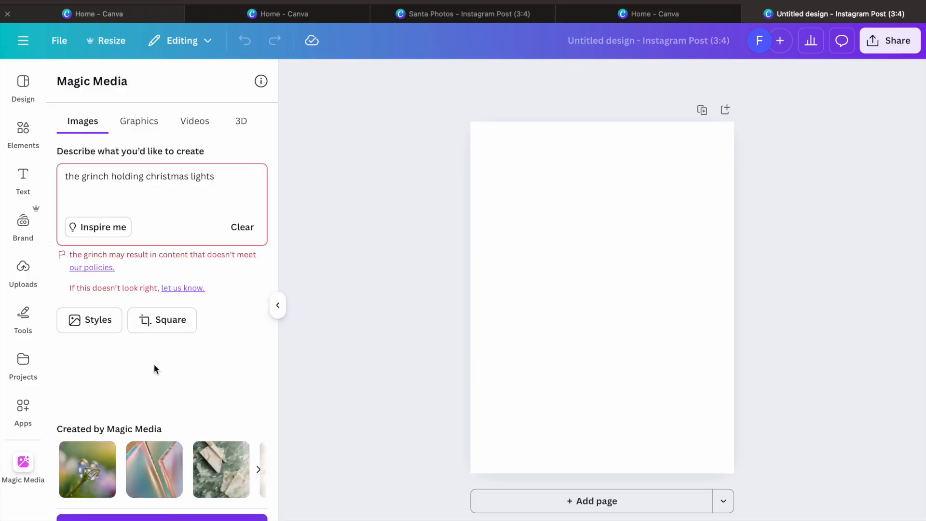
# Send feedback about the flagged prompt and replace the description with a suggested inspiration prompt.
pyautogui.click(173, 288)
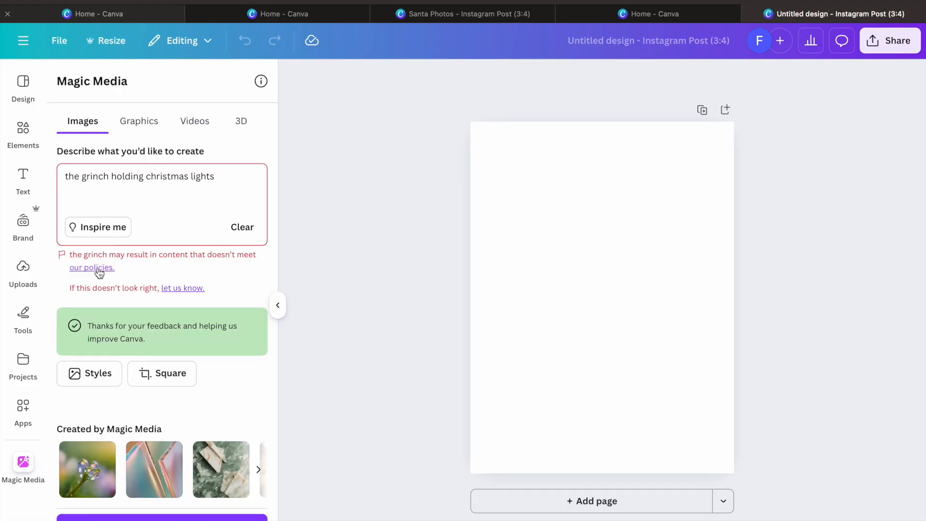
pyautogui.click(100, 229)
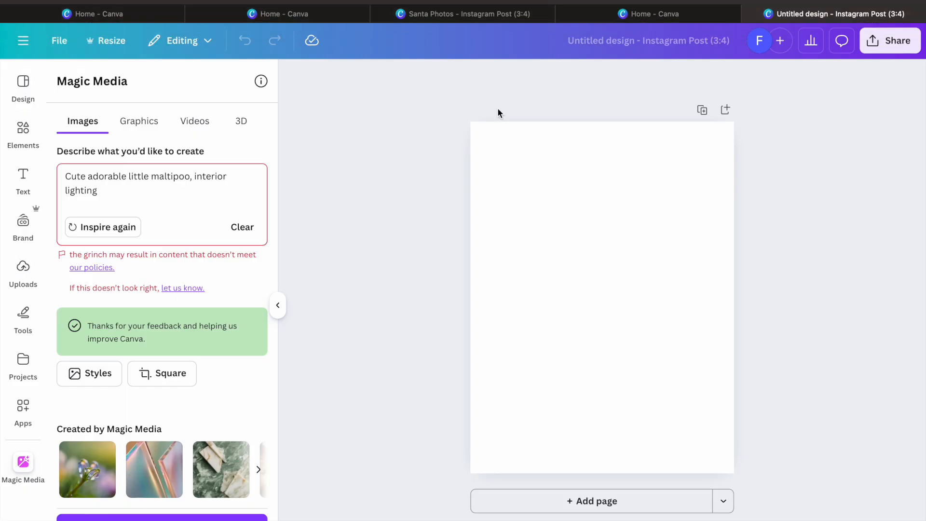
# In a new browser tab, search Google for images of "the grinch holding christmas lights", denying the site access to the current location.
pyautogui.press('shift+super+backslash')
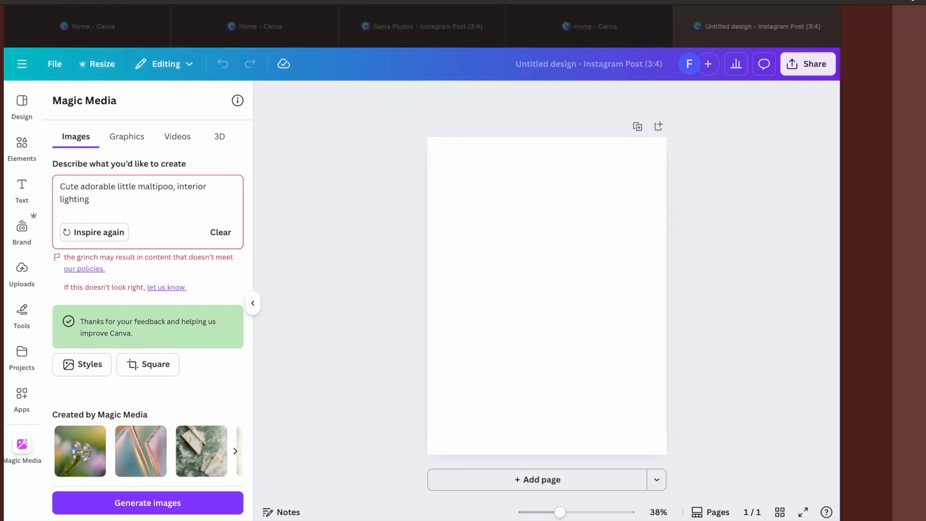
pyautogui.click(386, 267)
pyautogui.write('the grinch h')
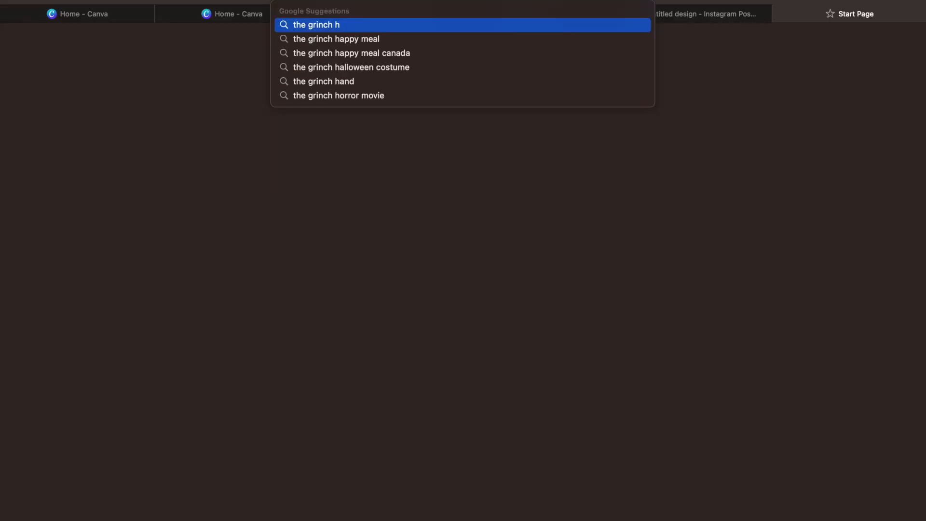
pyautogui.write('oldin')
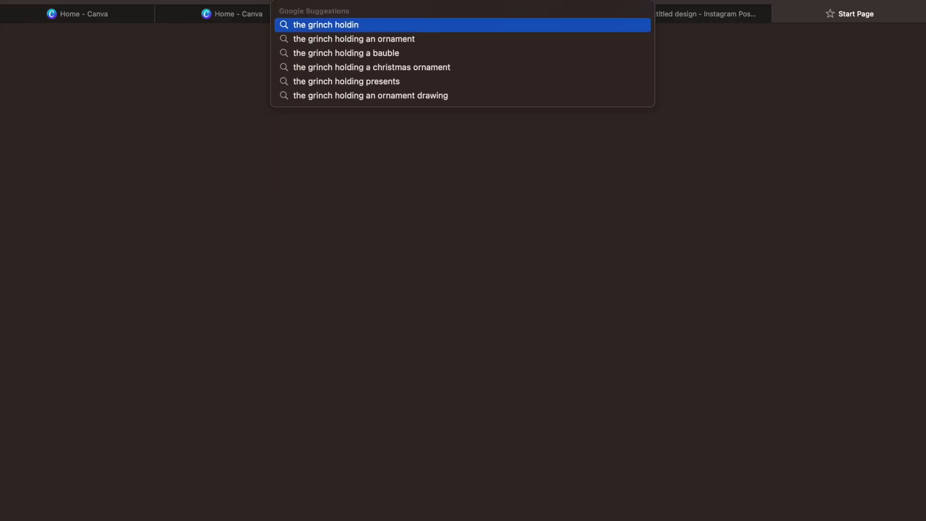
pyautogui.write(' christmas')
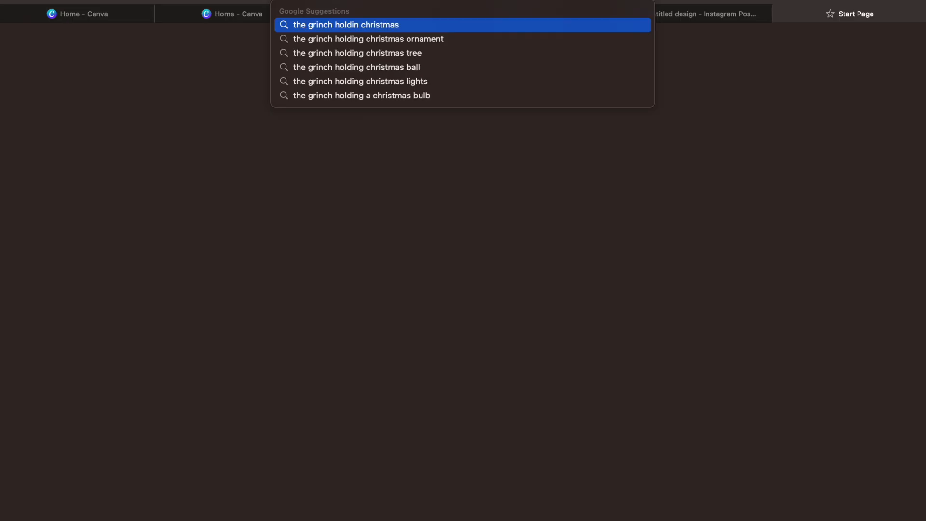
pyautogui.write(' lights')
pyautogui.press('Return')
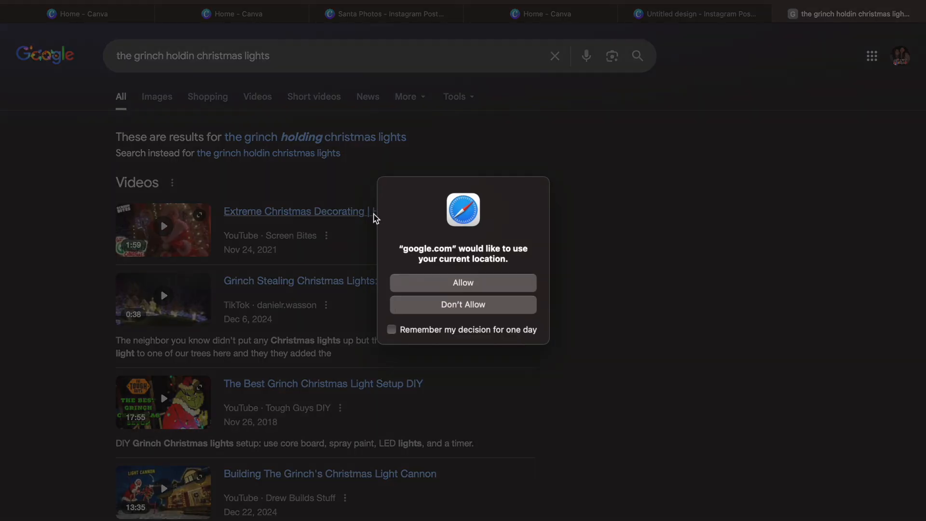
pyautogui.click(489, 305)
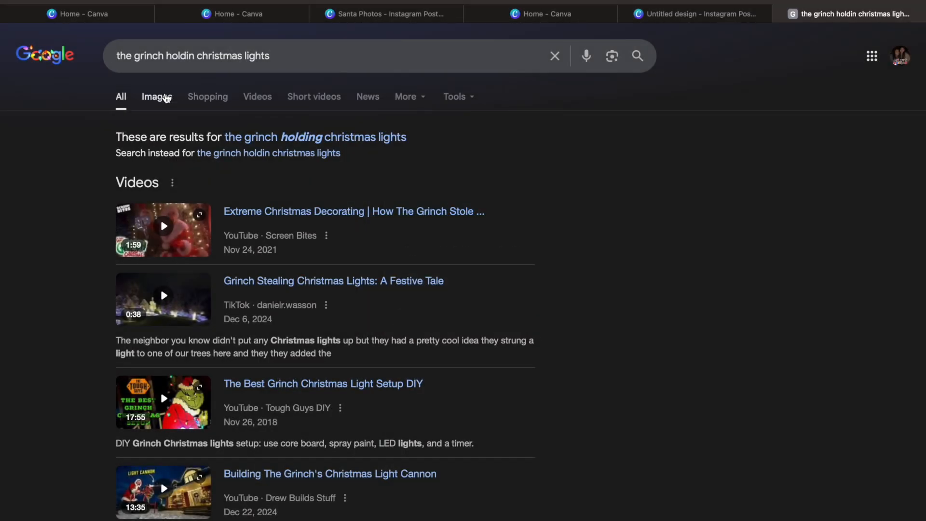
pyautogui.click(157, 97)
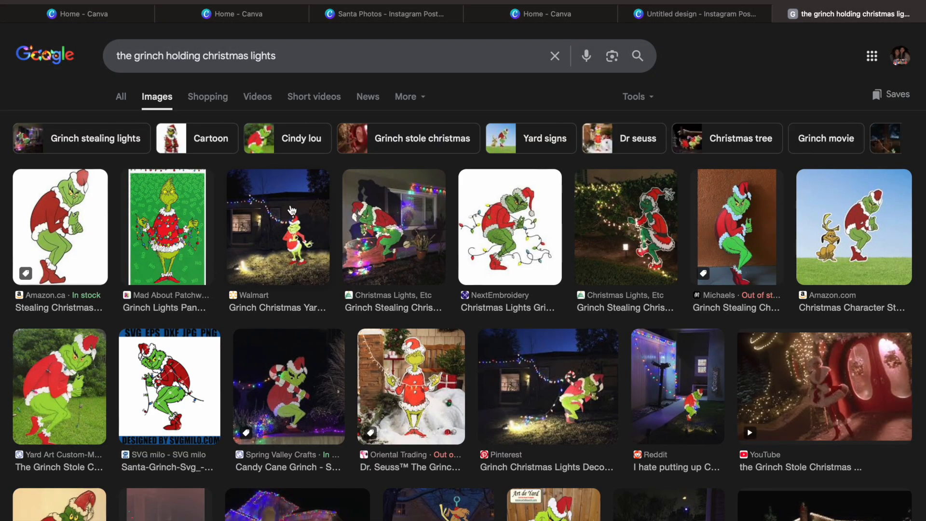
# Open the NextEmbroidery result of the Grinch tangled in Christmas lights and save its image to Downloads.
pyautogui.scroll(-1, 294, 255)
pyautogui.scroll(-1, 294, 256)
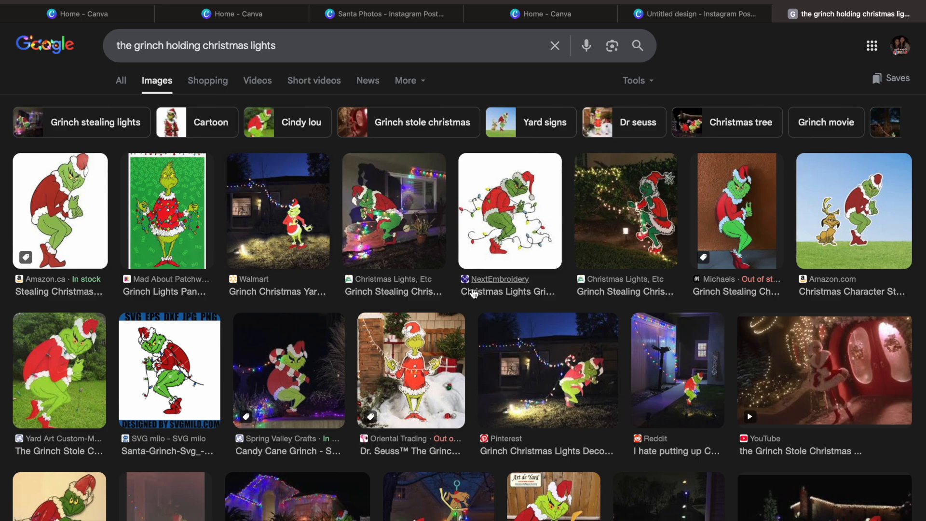
pyautogui.click(507, 217)
pyautogui.rightClick(732, 317)
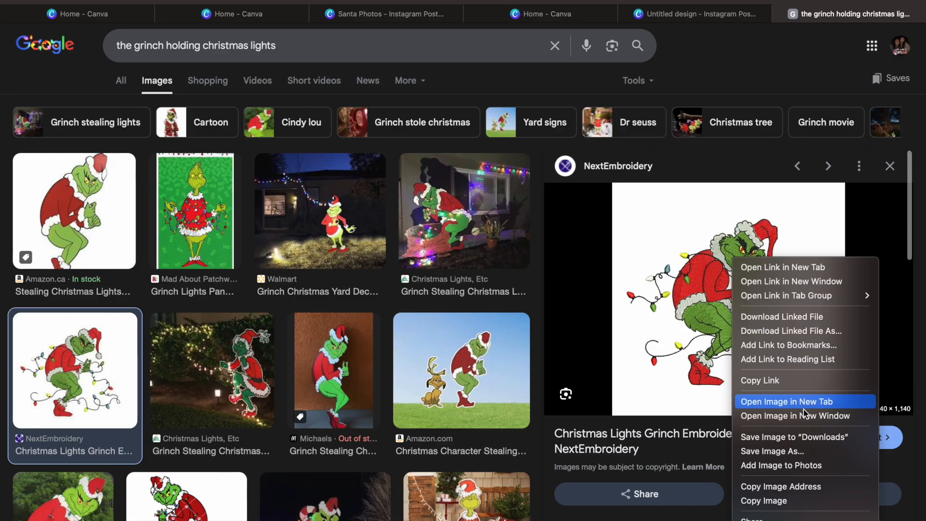
pyautogui.click(786, 437)
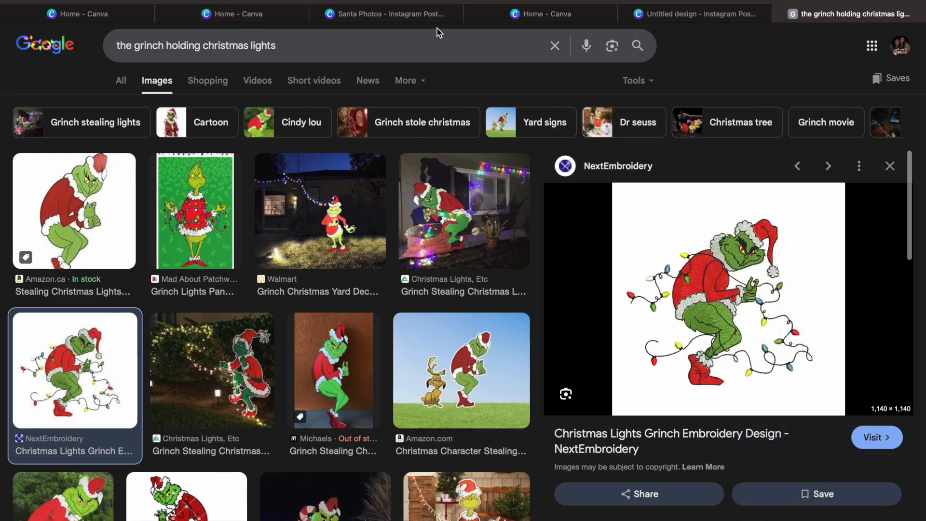
# Return to the untitled Canva design, upload images.jpeg from Downloads and place the picture on the page.
pyautogui.click(670, 14)
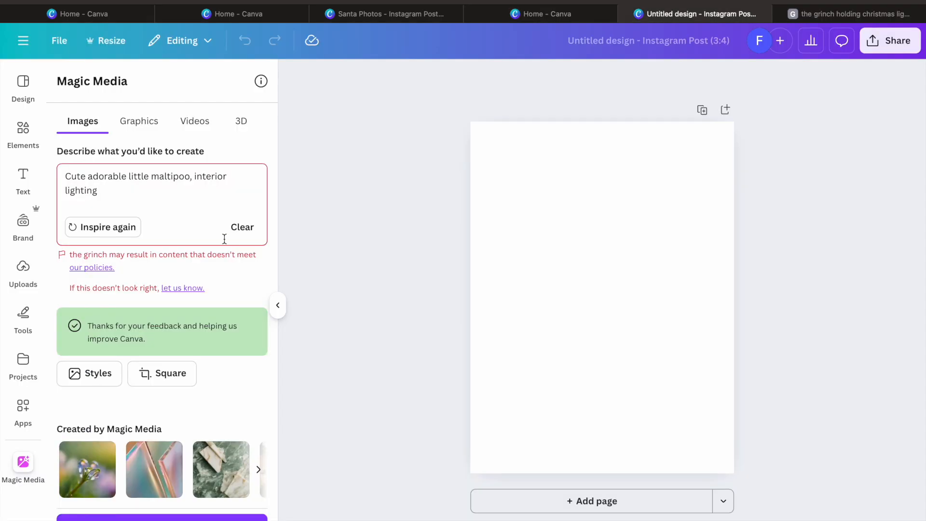
pyautogui.click(24, 268)
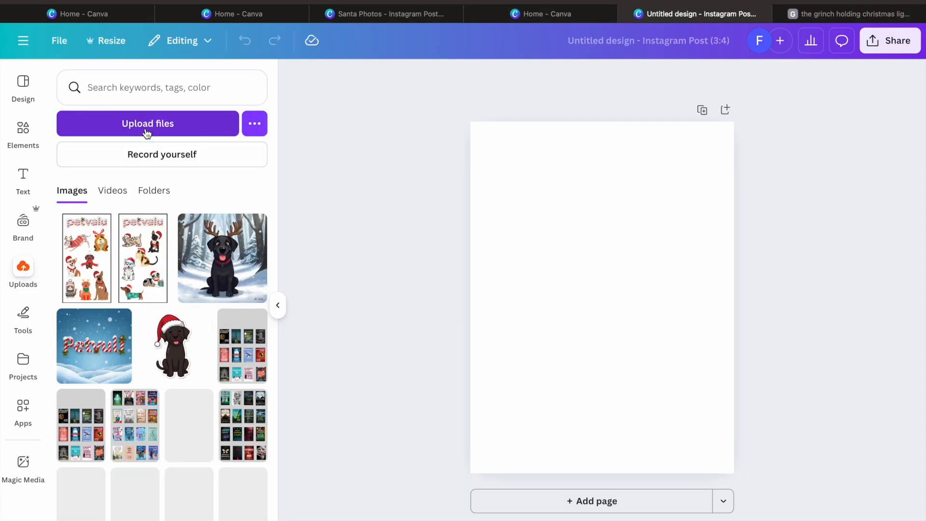
pyautogui.click(172, 129)
pyautogui.scroll(-3, 451, 304)
pyautogui.scroll(-10, 451, 304)
pyautogui.scroll(3, 451, 304)
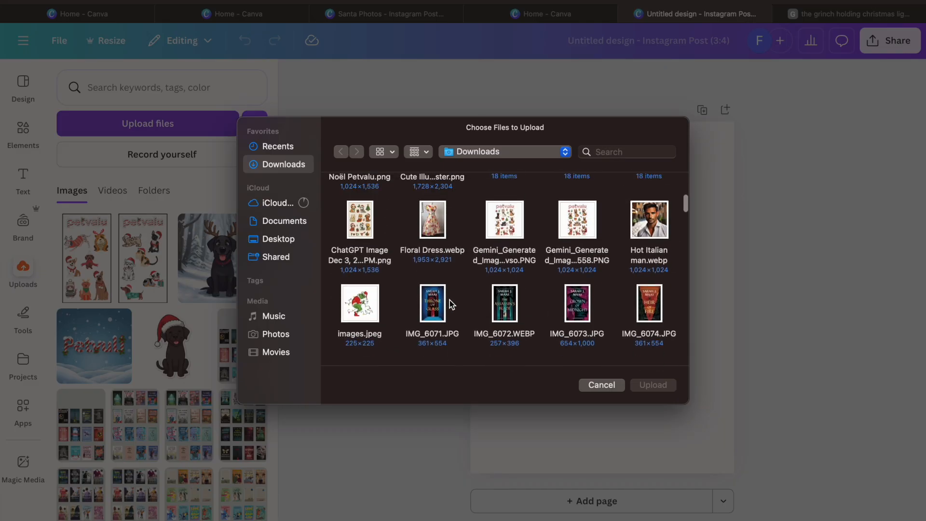
pyautogui.click(360, 303)
pyautogui.click(652, 385)
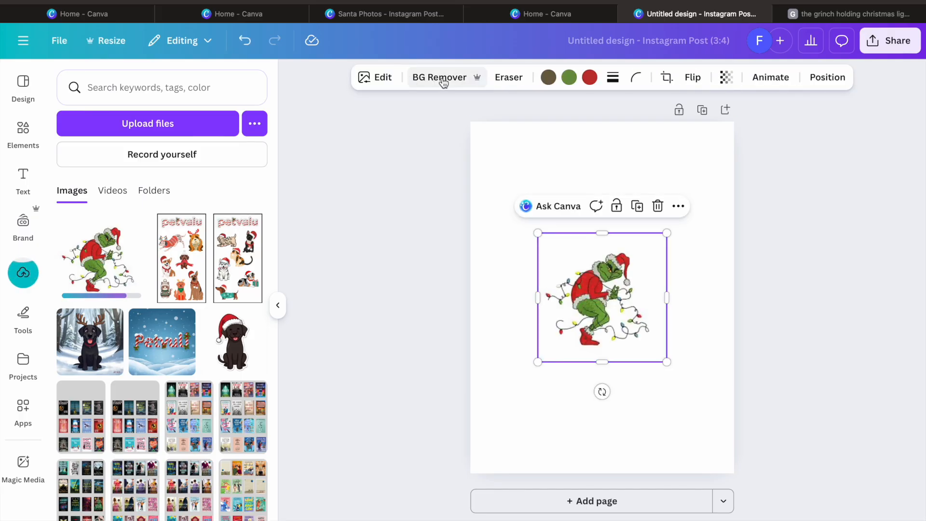
# Remove the background of the Grinch image and add the plain light blue uploaded image to the page.
pyautogui.click(445, 81)
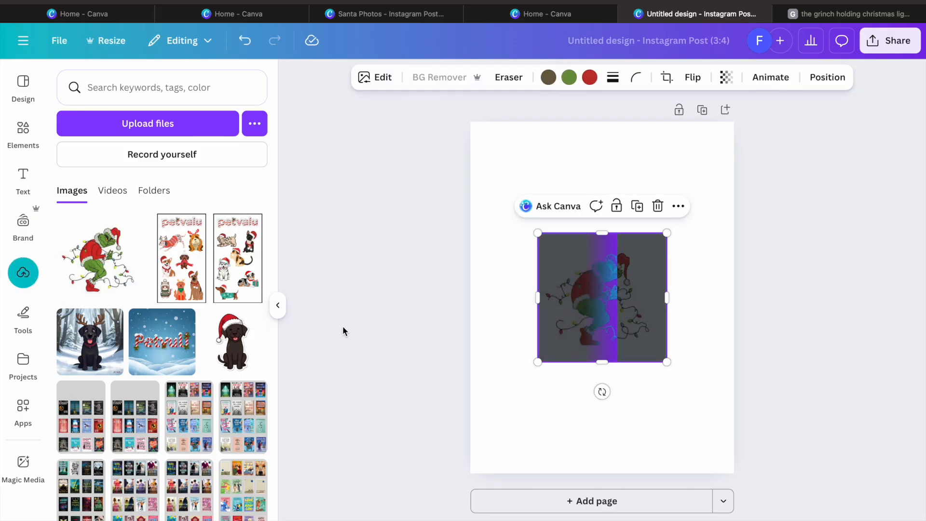
pyautogui.scroll(-10, 136, 378)
pyautogui.scroll(-10, 136, 379)
pyautogui.scroll(-10, 136, 379)
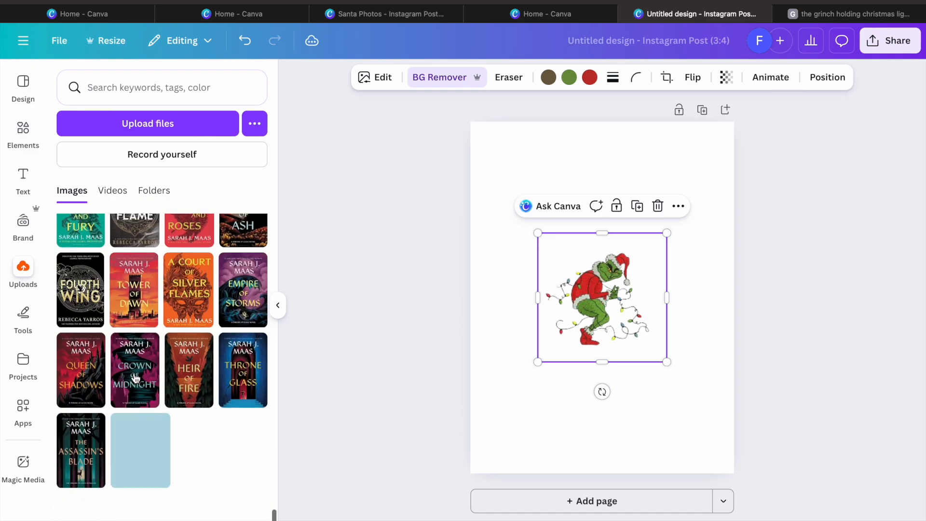
pyautogui.click(144, 461)
# Fill the page background with the light blue from the Brand Kit palette and delete the plain blue image.
pyautogui.click(480, 275)
pyautogui.click(625, 77)
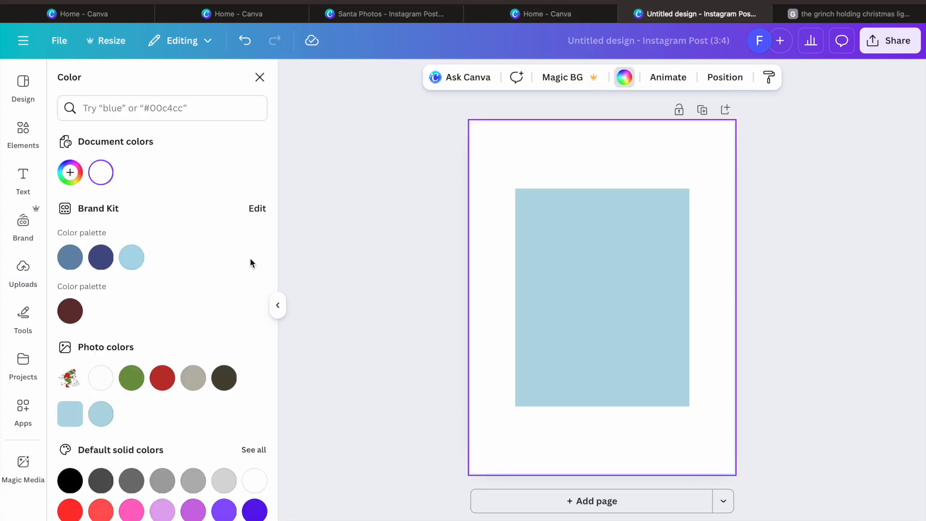
pyautogui.click(143, 257)
pyautogui.click(600, 323)
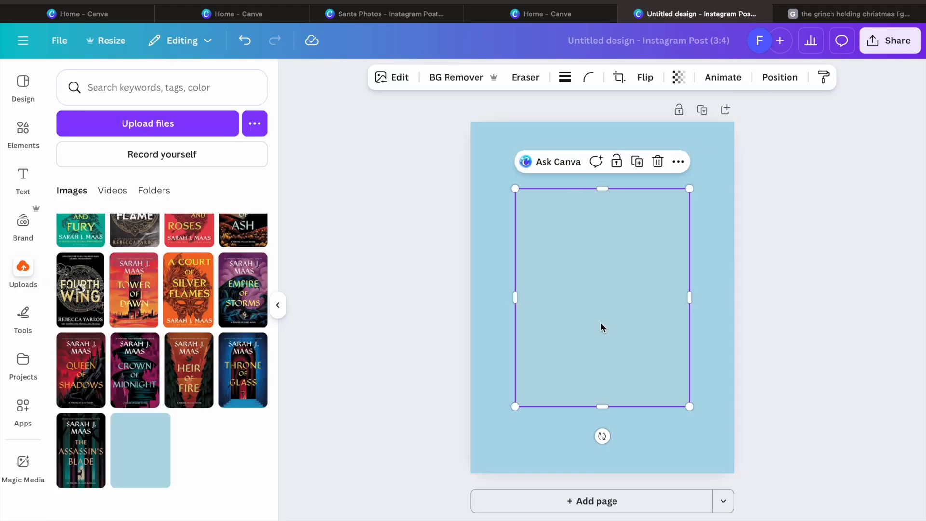
pyautogui.press('Delete')
# Enlarge the Grinch picture and place it in the lower-right corner of the page.
pyautogui.click(598, 293)
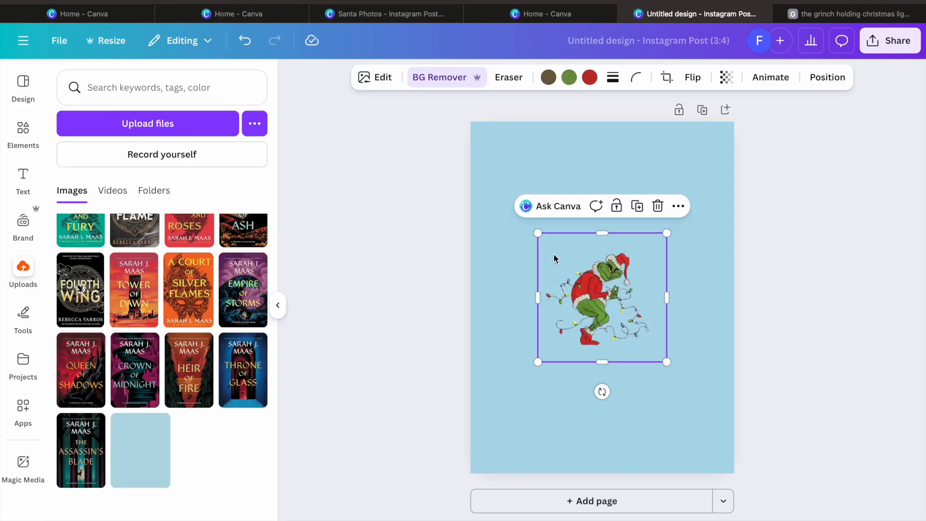
pyautogui.moveTo(538, 233); pyautogui.dragTo(517, 213)
pyautogui.moveTo(577, 302); pyautogui.dragTo(593, 434)
pyautogui.moveTo(682, 343); pyautogui.dragTo(701, 338)
pyautogui.click(788, 389)
pyautogui.click(619, 411)
pyautogui.moveTo(620, 411); pyautogui.dragTo(649, 394)
pyautogui.click(811, 407)
pyautogui.click(795, 399)
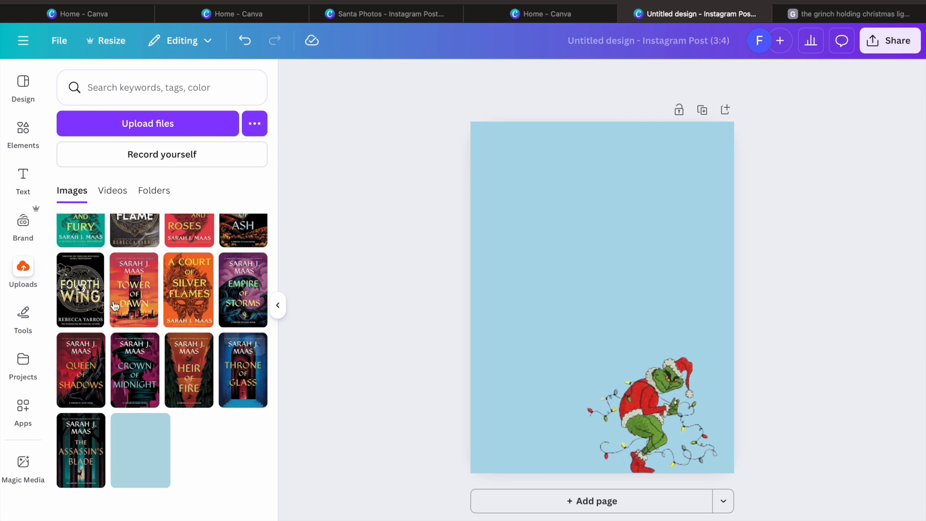
# Search the elements library for "christmas tree" graphics.
pyautogui.click(27, 135)
pyautogui.doubleClick(124, 94)
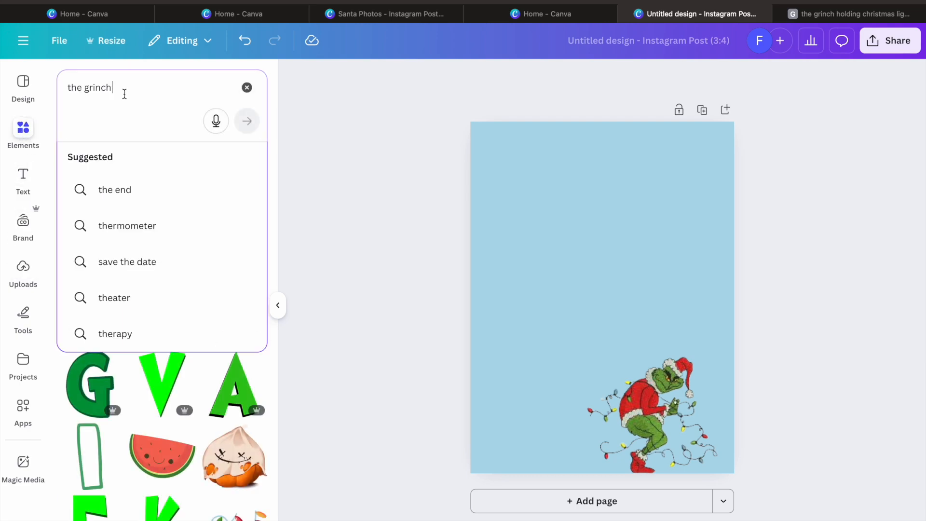
pyautogui.moveTo(124, 94); pyautogui.dragTo(58, 76)
pyautogui.press('BackSpace')
pyautogui.write('c')
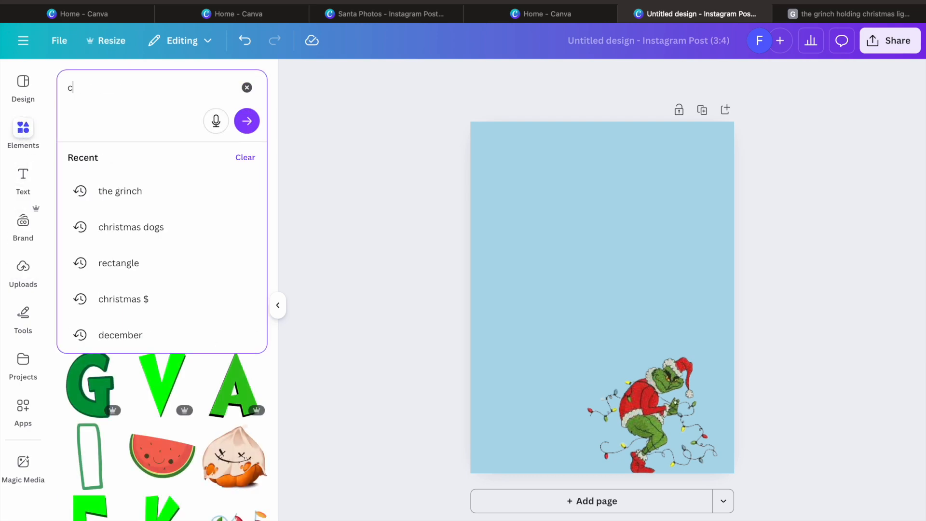
pyautogui.write('hri')
pyautogui.press('BackSpace')
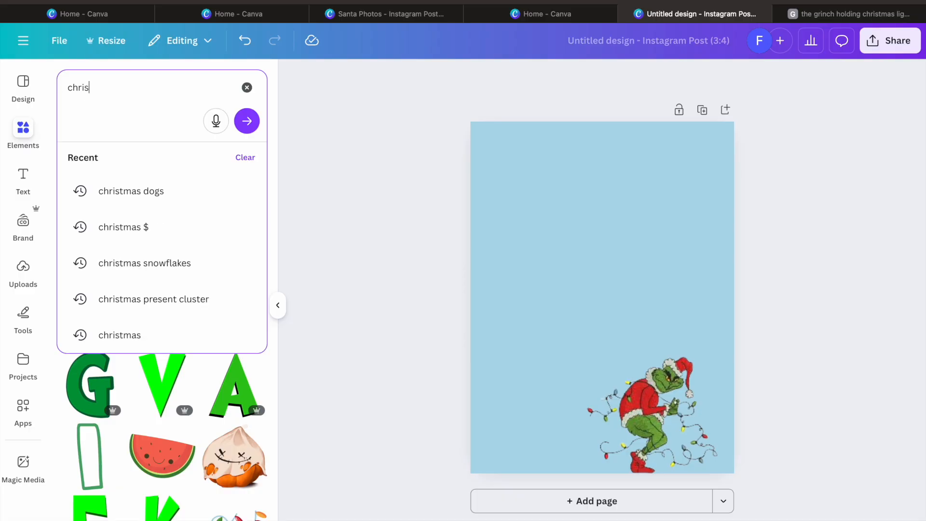
pyautogui.write('istmas tree')
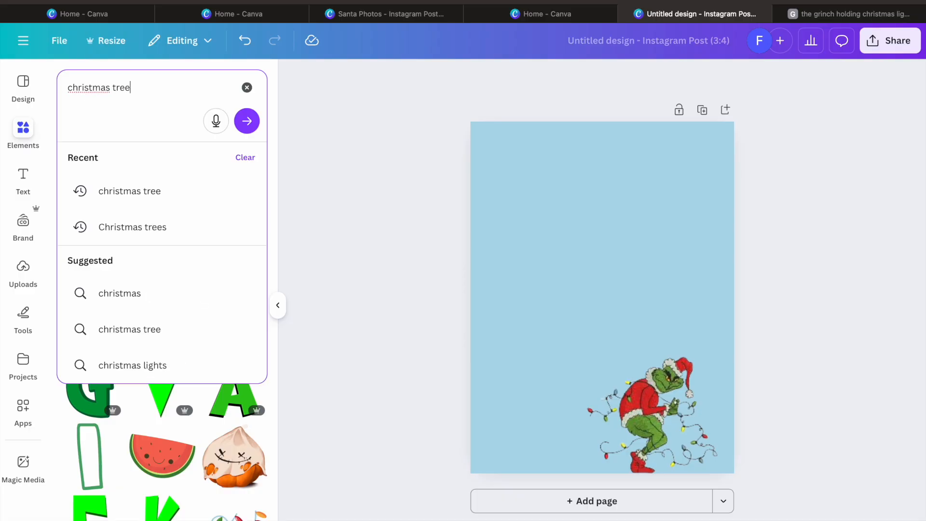
pyautogui.press('Return')
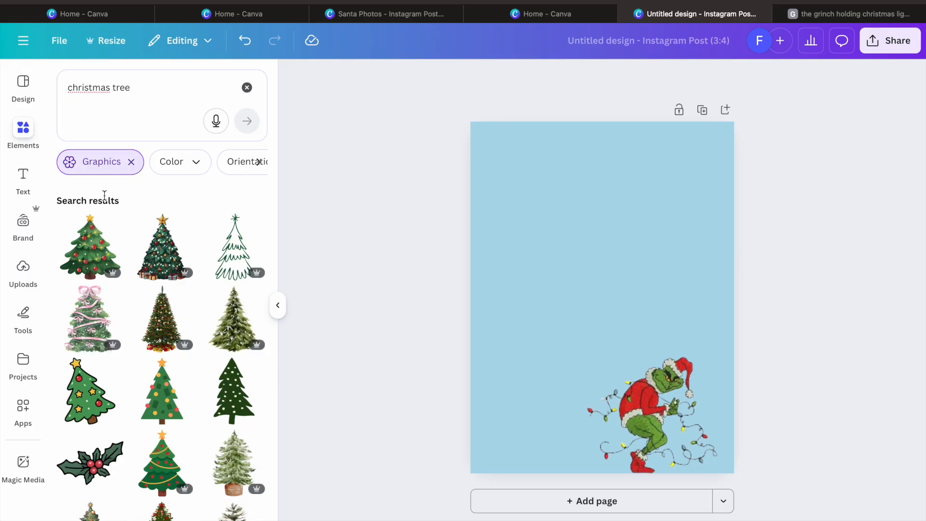
pyautogui.click(167, 330)
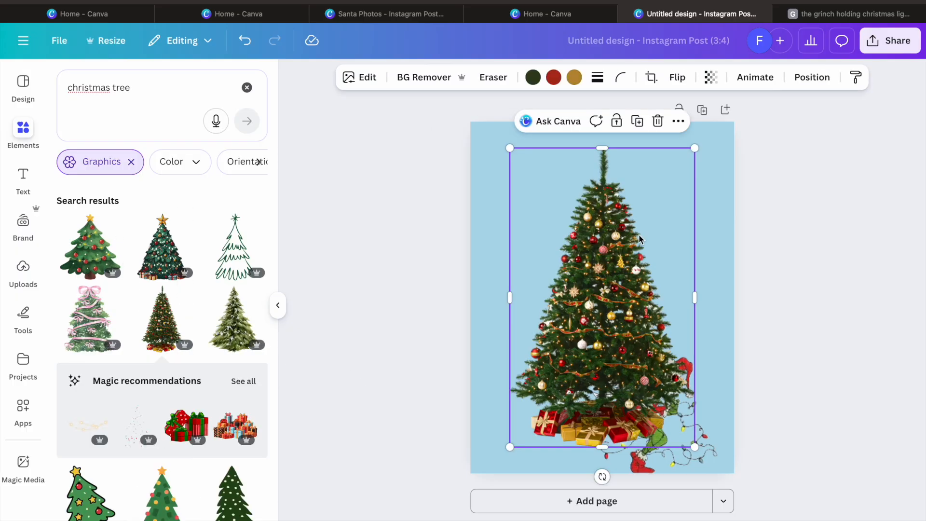
pyautogui.moveTo(599, 273); pyautogui.dragTo(535, 305)
pyautogui.press('Delete')
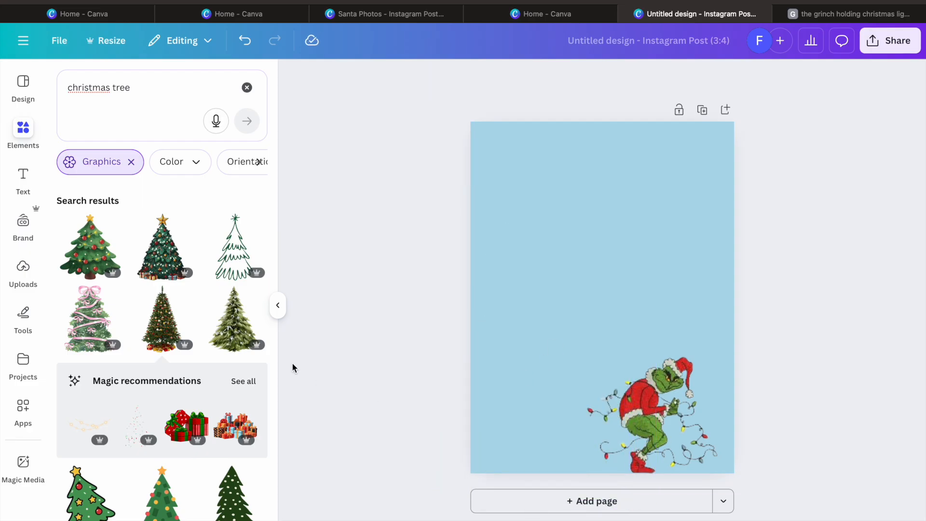
# Add the illustrated Christmas tree with the gold star and candy canes, shrink it and place it in the page's lower-left corner.
pyautogui.scroll(-6, 168, 375)
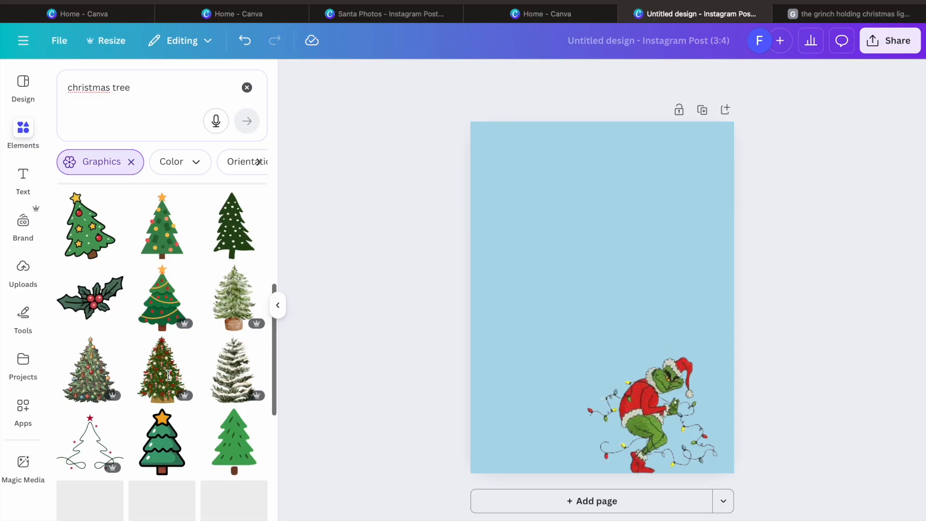
pyautogui.click(108, 382)
pyautogui.moveTo(598, 347); pyautogui.dragTo(527, 393)
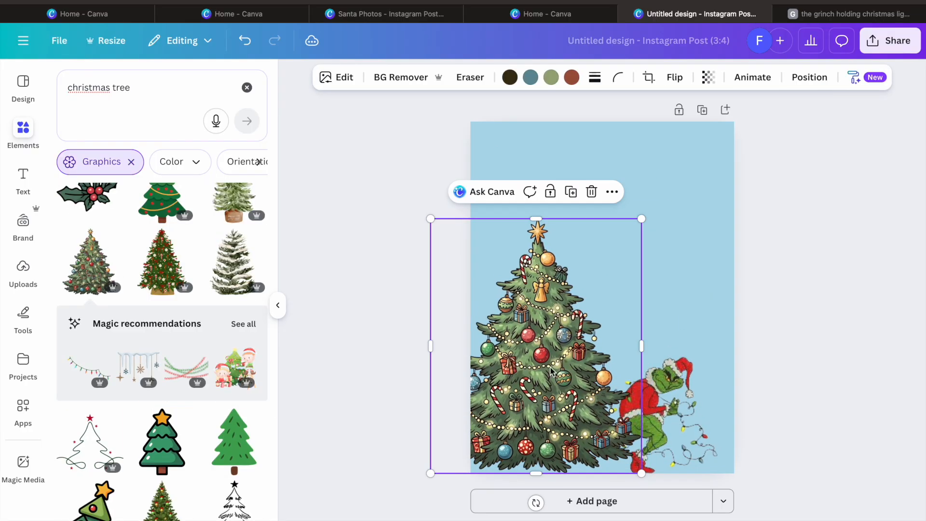
pyautogui.moveTo(641, 219); pyautogui.dragTo(577, 296)
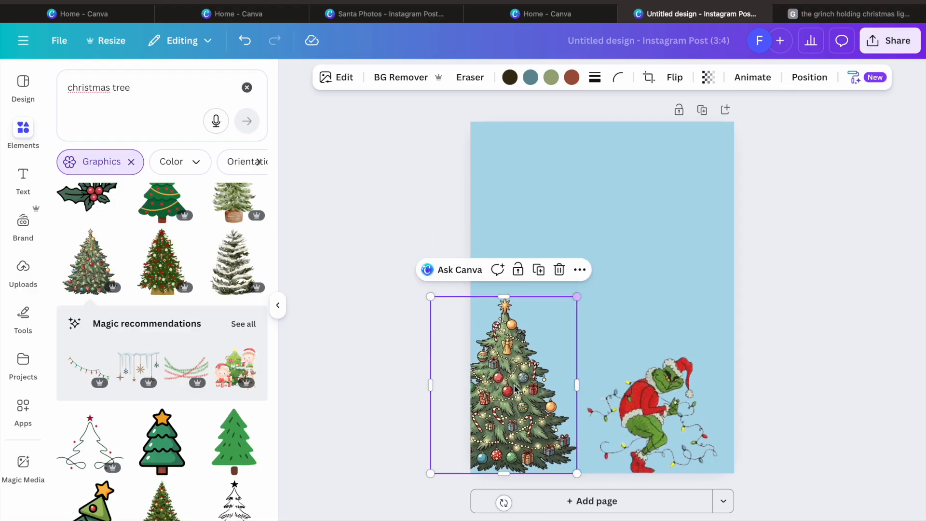
pyautogui.moveTo(514, 402)
pyautogui.mouseDown()
pyautogui.moveTo(524, 414)
pyautogui.moveTo(524, 406)
pyautogui.mouseUp()
pyautogui.moveTo(523, 404); pyautogui.dragTo(524, 404)
# Enlarge the Grinch slightly so that its string of lights reaches the Christmas tree.
pyautogui.click(649, 423)
pyautogui.moveTo(578, 332); pyautogui.dragTo(567, 321)
pyautogui.click(788, 365)
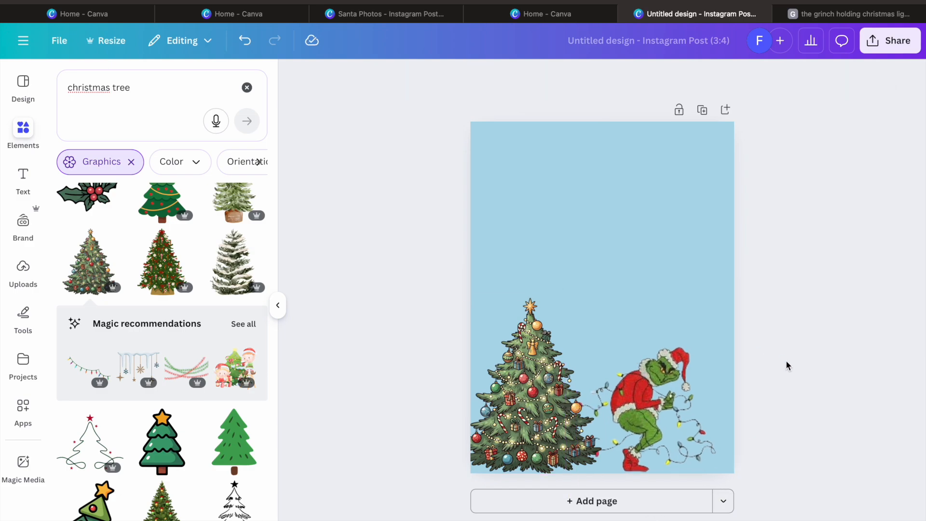
pyautogui.click(630, 408)
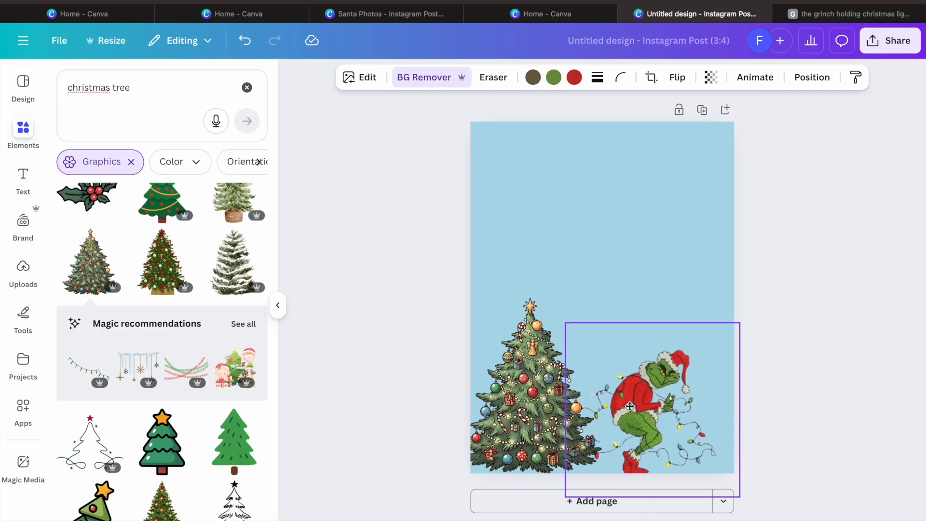
pyautogui.click(784, 426)
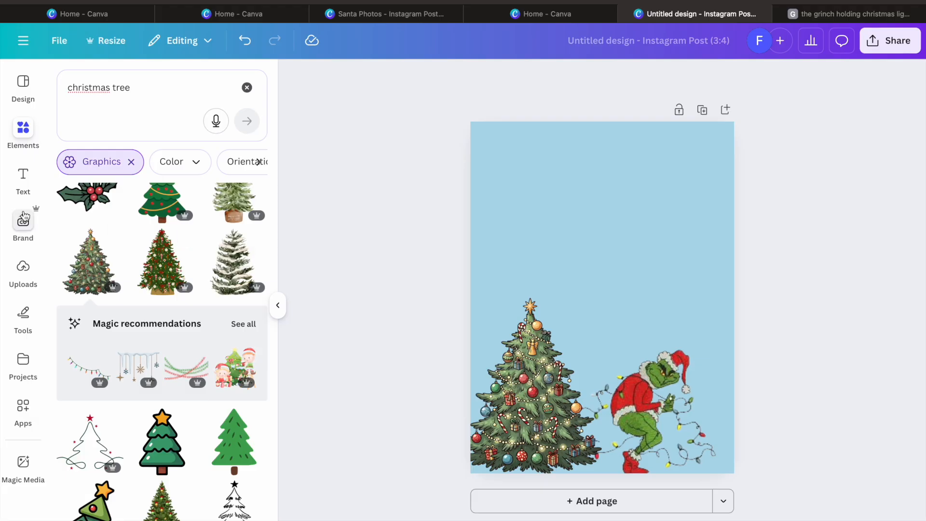
# Search the elements library for "christmas bulbs" graphics.
pyautogui.click(146, 91)
pyautogui.press('BackSpace')
pyautogui.press('BackSpace')
pyautogui.press('BackSpace')
pyautogui.press('BackSpace')
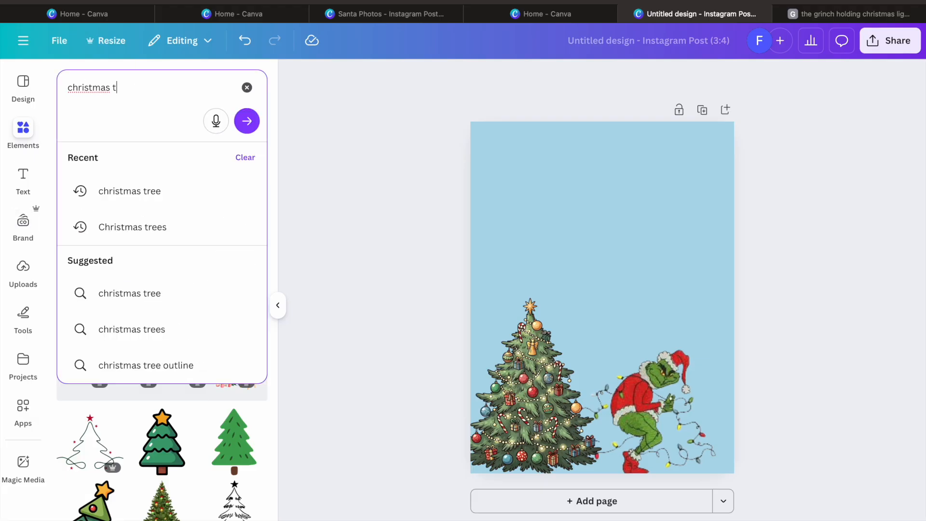
pyautogui.write('bulbs')
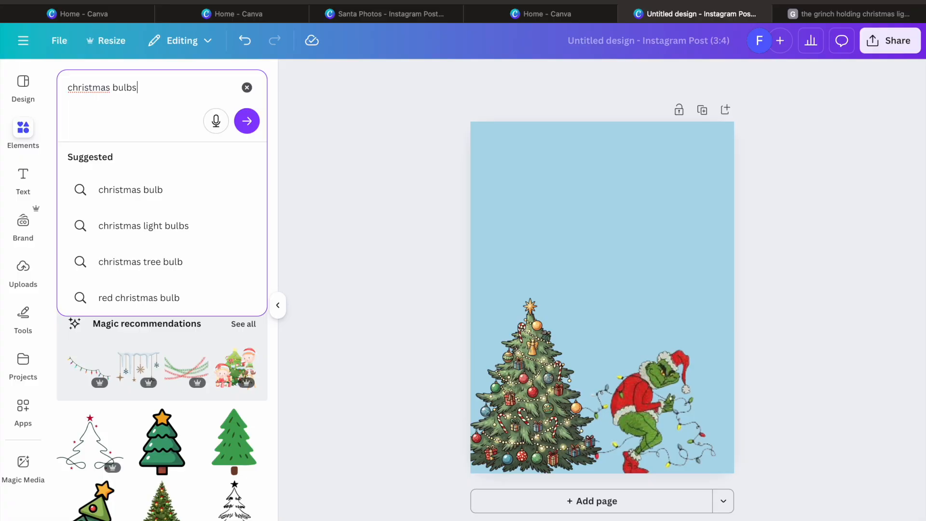
pyautogui.press('Return')
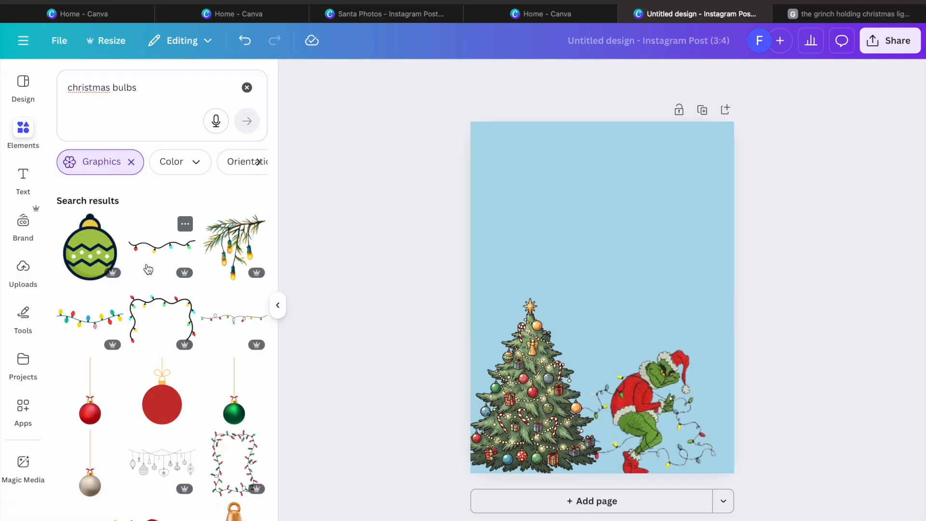
# Add the red and green hanging ornaments, placing the green one at the page's upper left and the red one in the centre.
pyautogui.scroll(-1, 170, 353)
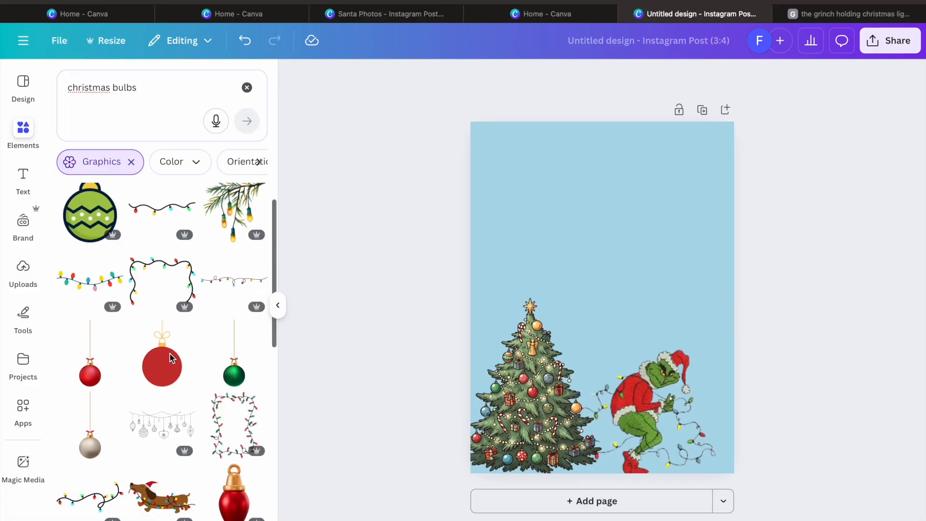
pyautogui.click(90, 373)
pyautogui.click(234, 366)
pyautogui.moveTo(614, 377); pyautogui.dragTo(527, 213)
pyautogui.click(601, 394)
pyautogui.moveTo(601, 394); pyautogui.dragTo(605, 300)
# Duplicate the green ornament to the page's upper right and align the two green ornaments on either side of the red one.
pyautogui.click(507, 218)
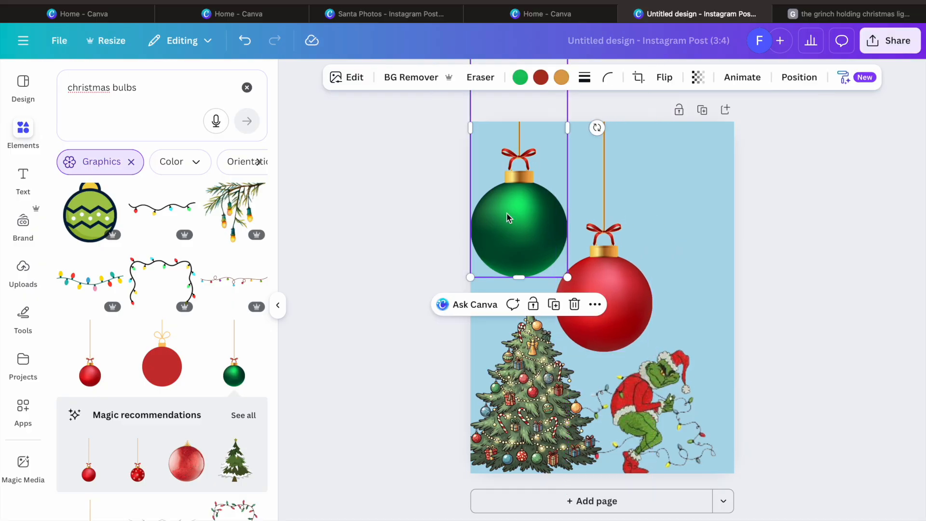
pyautogui.moveTo(523, 204); pyautogui.dragTo(686, 188)
pyautogui.click(510, 238)
pyautogui.moveTo(512, 236); pyautogui.dragTo(517, 227)
pyautogui.click(647, 229)
pyautogui.moveTo(668, 228); pyautogui.dragTo(661, 227)
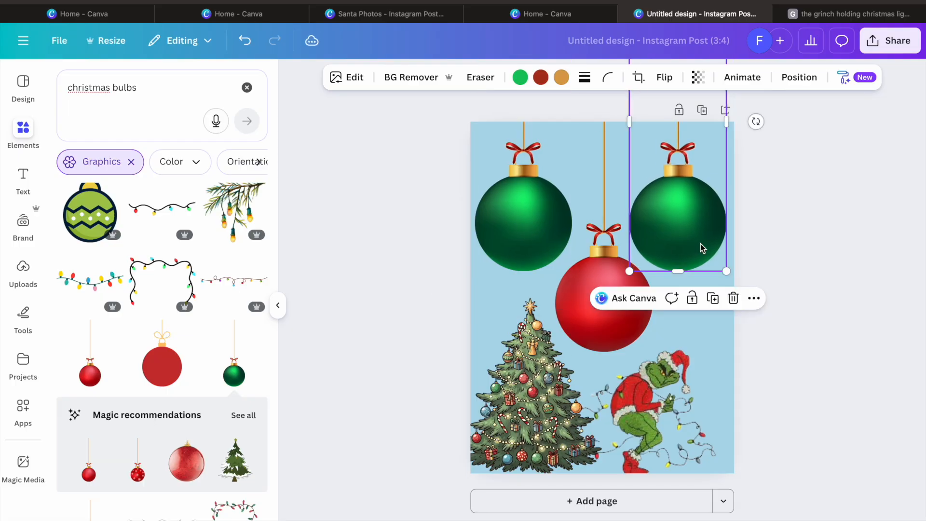
pyautogui.click(850, 276)
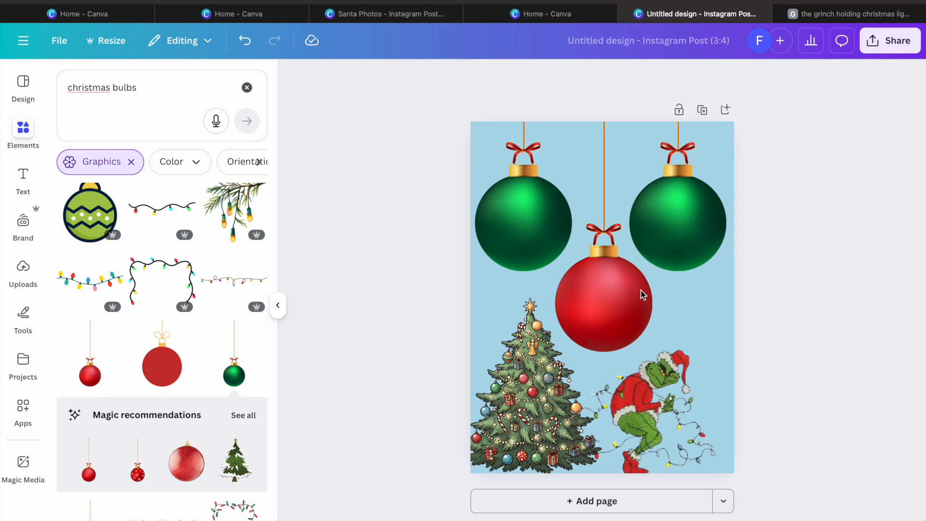
# Add a text box reading "Dec 26th & 27Th" and place it on the right green ornament.
pyautogui.click(19, 185)
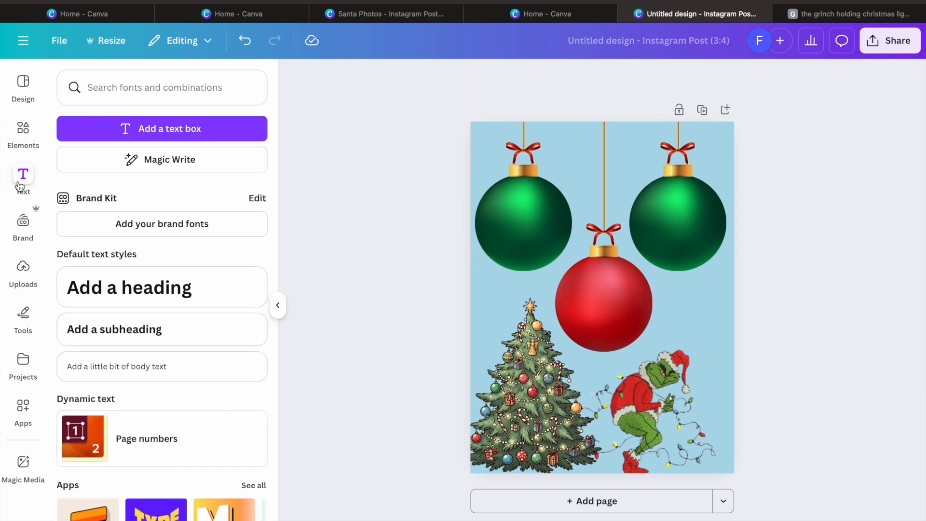
pyautogui.click(166, 130)
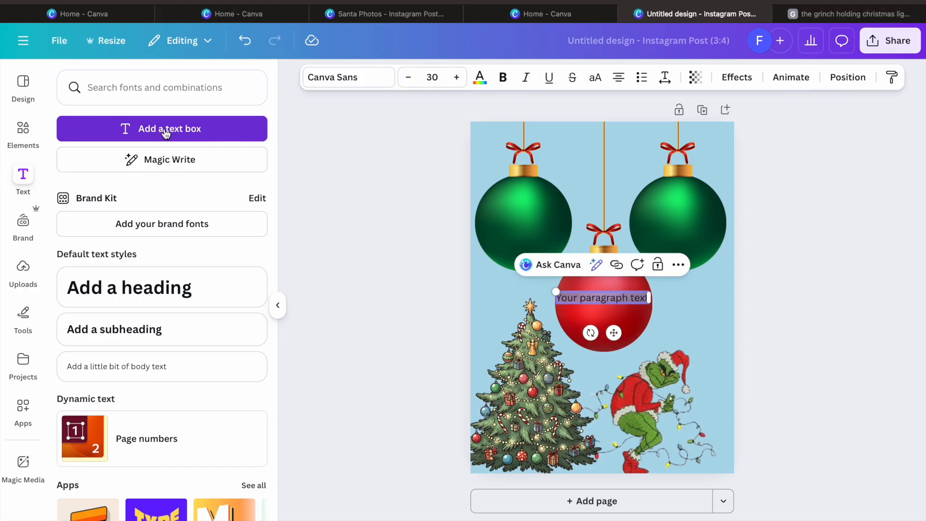
pyautogui.press('BackSpace')
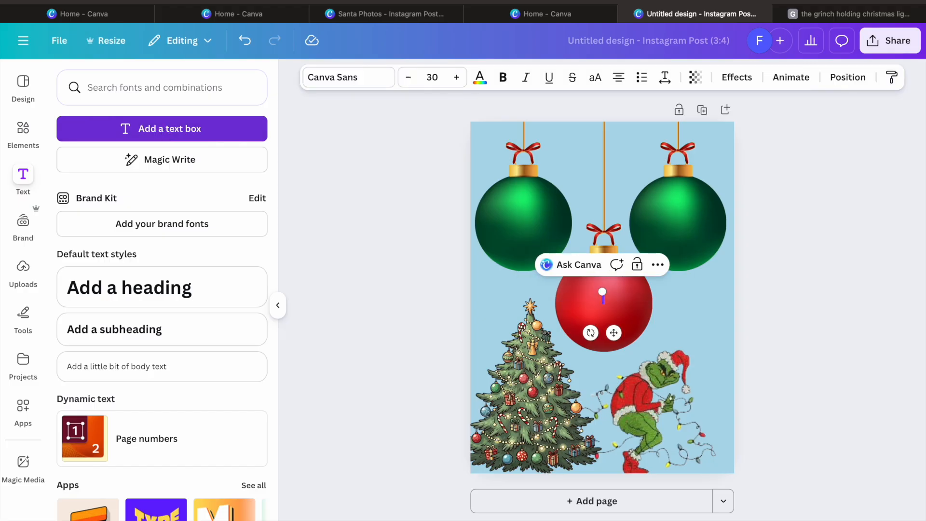
pyautogui.write('Dec 26th &')
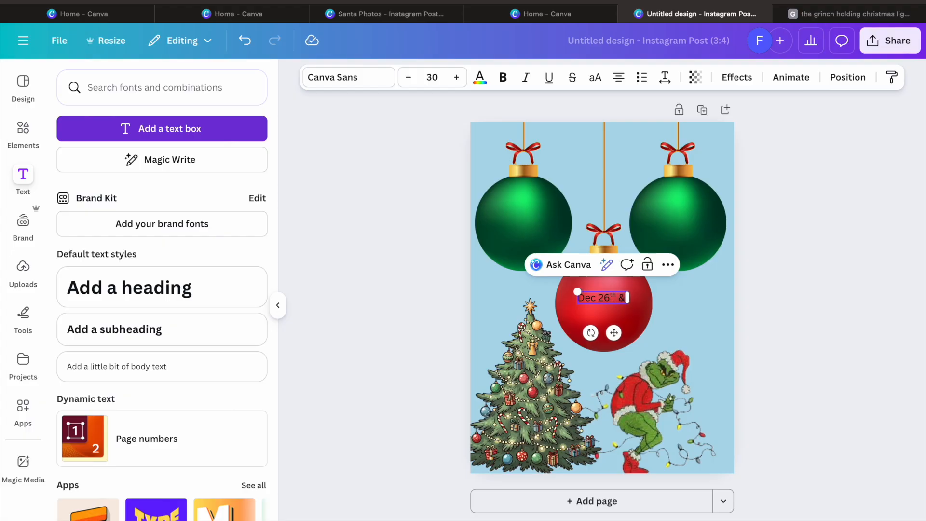
pyautogui.write(' 27')
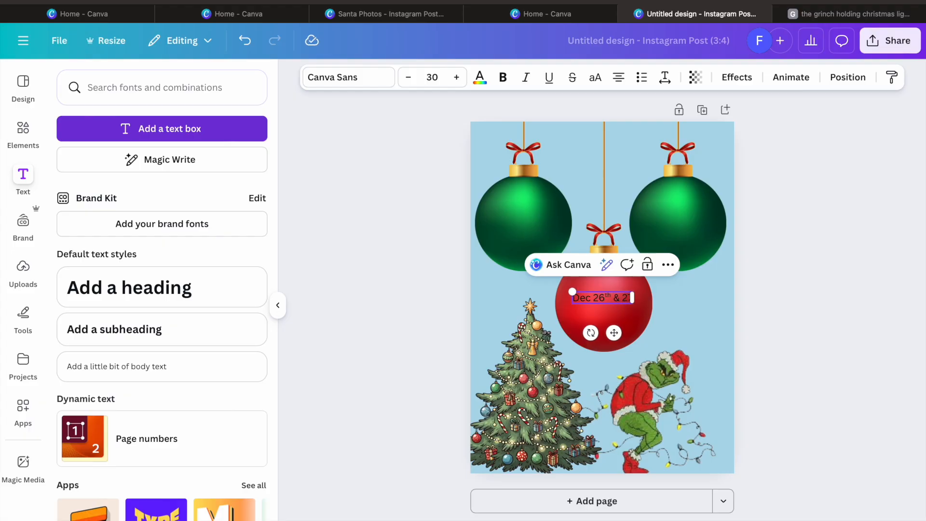
pyautogui.write('Th')
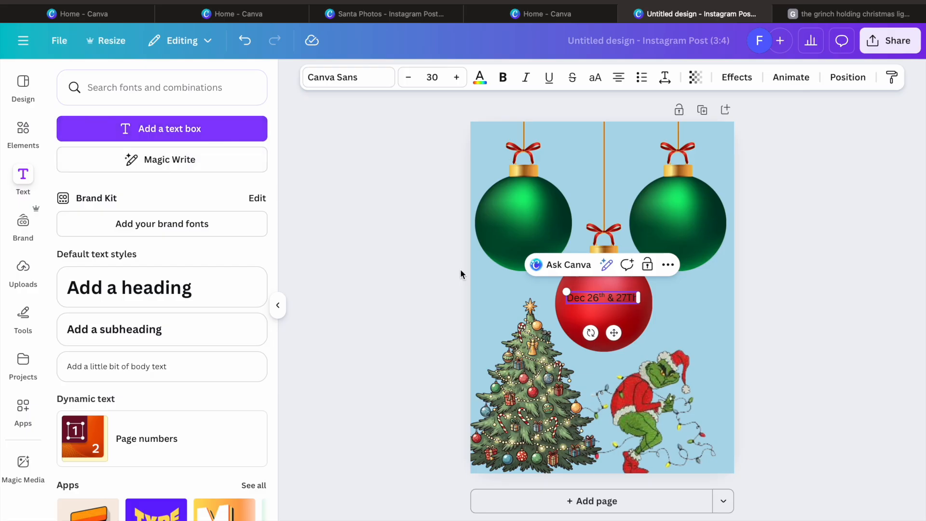
pyautogui.moveTo(614, 333); pyautogui.dragTo(690, 238)
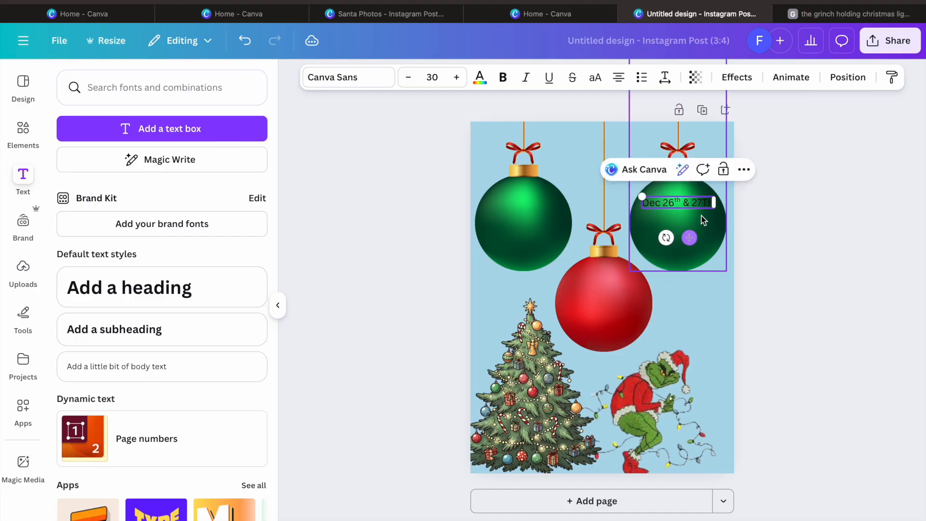
# Correct the ending of the date text on the right green ornament to "27th".
pyautogui.click(713, 202)
pyautogui.press('BackSpace')
pyautogui.press('BackSpace')
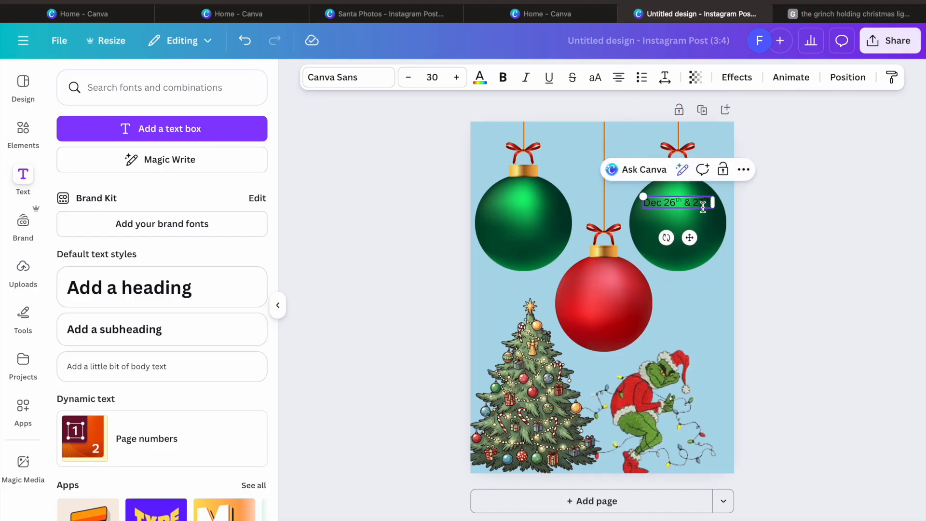
pyautogui.press('BackSpace')
pyautogui.write('th')
pyautogui.click(758, 240)
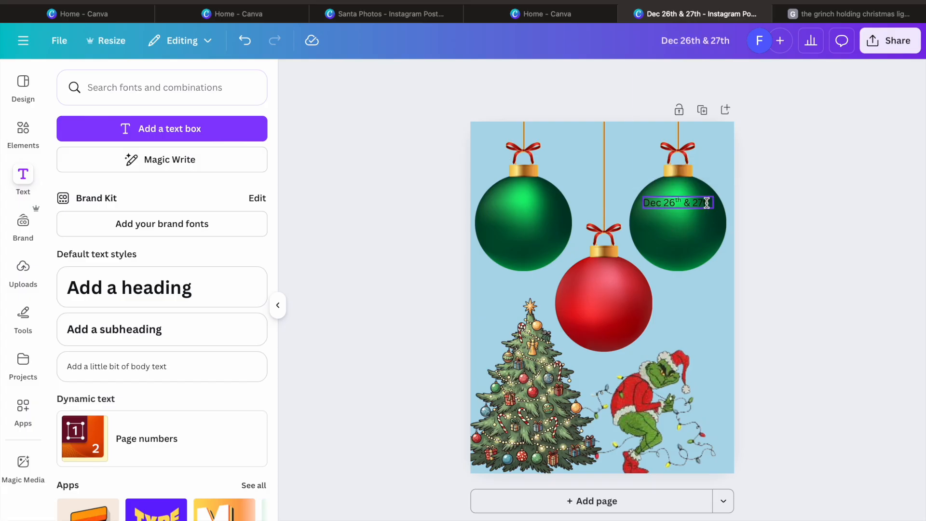
# Replace the date text on the right green ornament with a new, empty text box.
pyautogui.click(707, 203)
pyautogui.press('Delete')
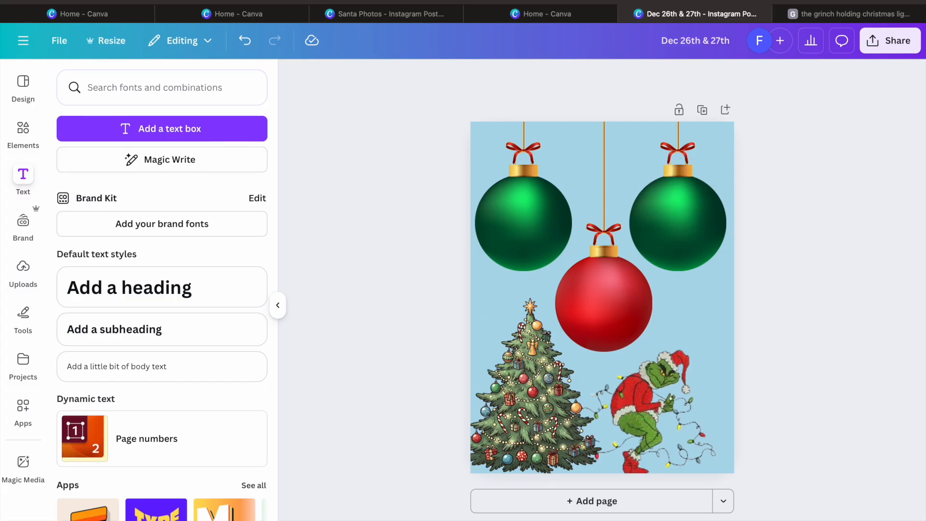
pyautogui.click(224, 130)
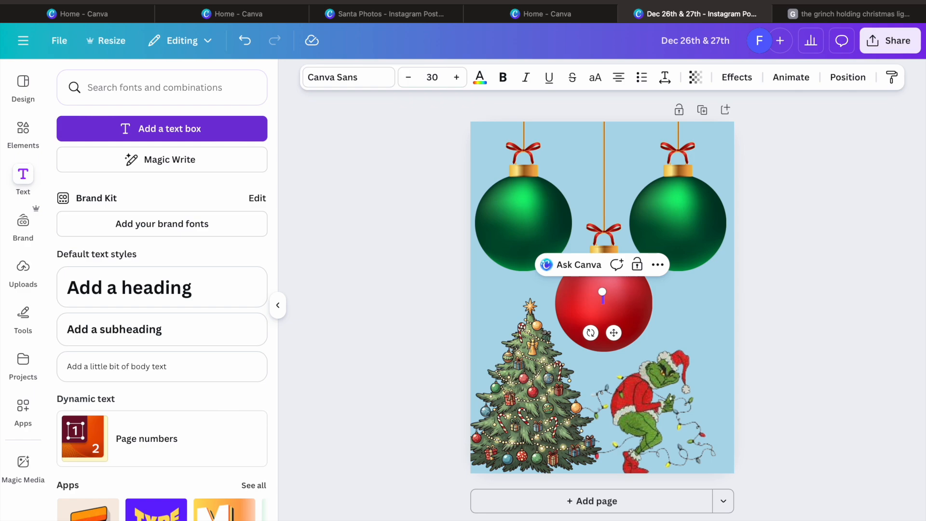
pyautogui.write('december')
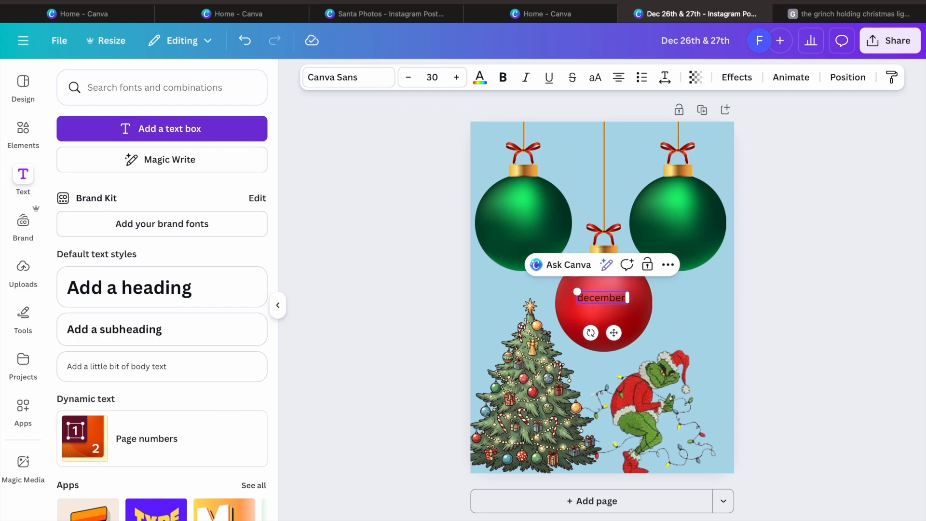
pyautogui.press('BackSpace')
pyautogui.press('BackSpace')
pyautogui.press('BackSpace')
pyautogui.press('BackSpace')
pyautogui.press('BackSpace')
pyautogui.press('BackSpace')
pyautogui.press('BackSpace')
pyautogui.press('BackSpace')
# Enter "Dec 26th & 27th" in the new text box and place it on the upper part of the right green ornament.
pyautogui.write('Dec 26')
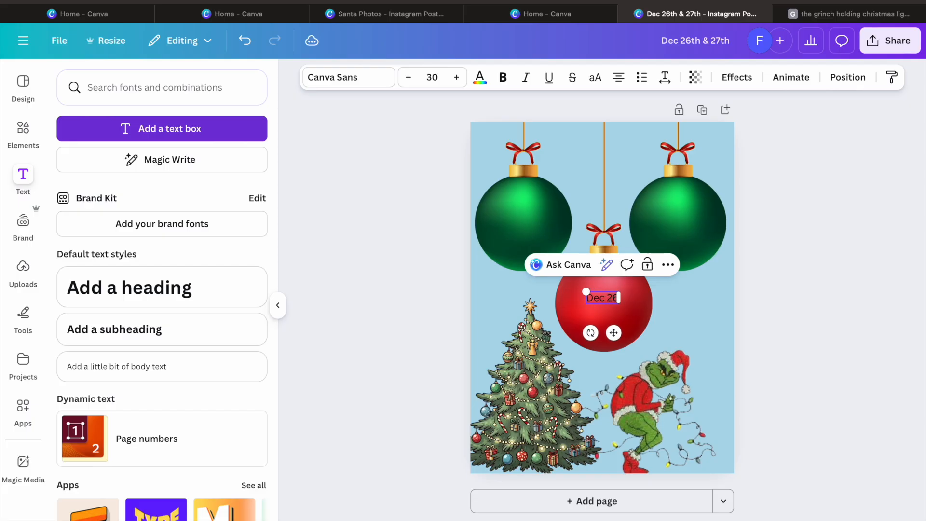
pyautogui.write('th')
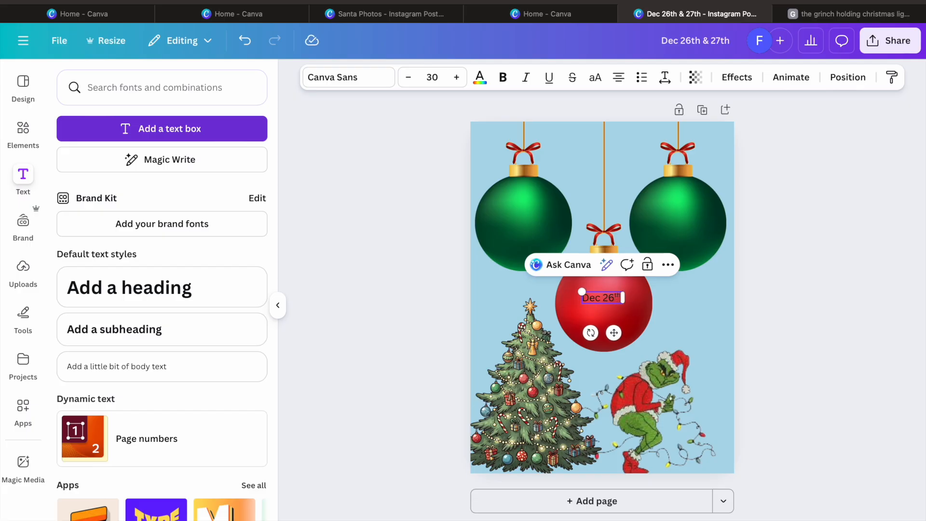
pyautogui.write(' & 27th')
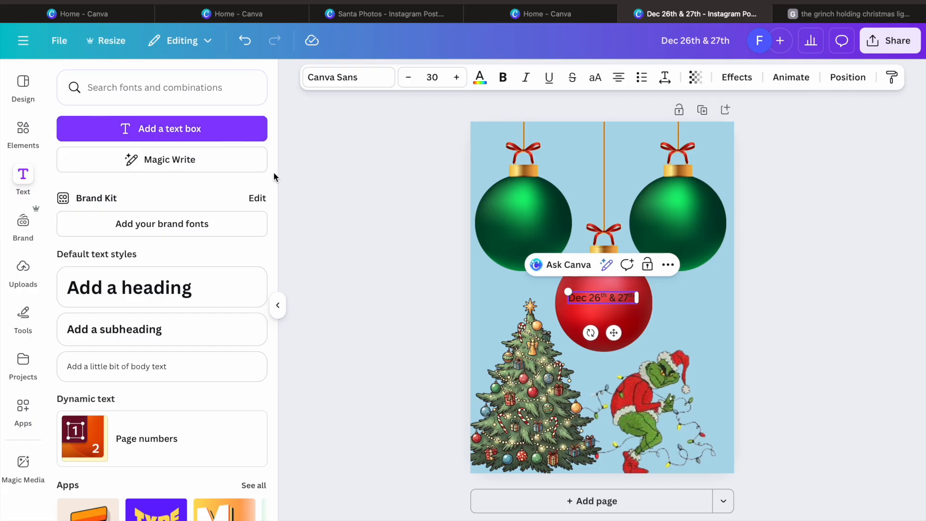
pyautogui.moveTo(613, 333); pyautogui.dragTo(693, 235)
pyautogui.click(794, 268)
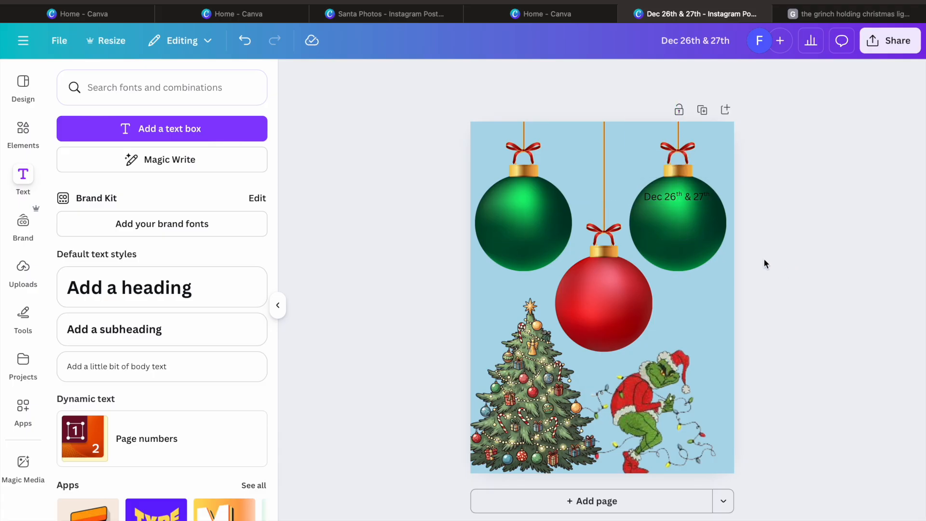
# Set the font of the whole "Dec 26th & 27th" text to Blueberry.
pyautogui.doubleClick(693, 199)
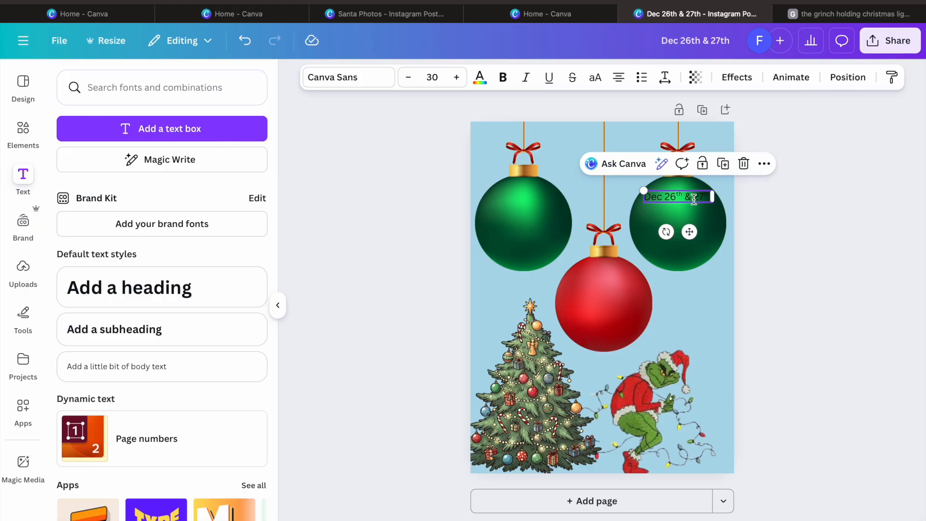
pyautogui.click(796, 259)
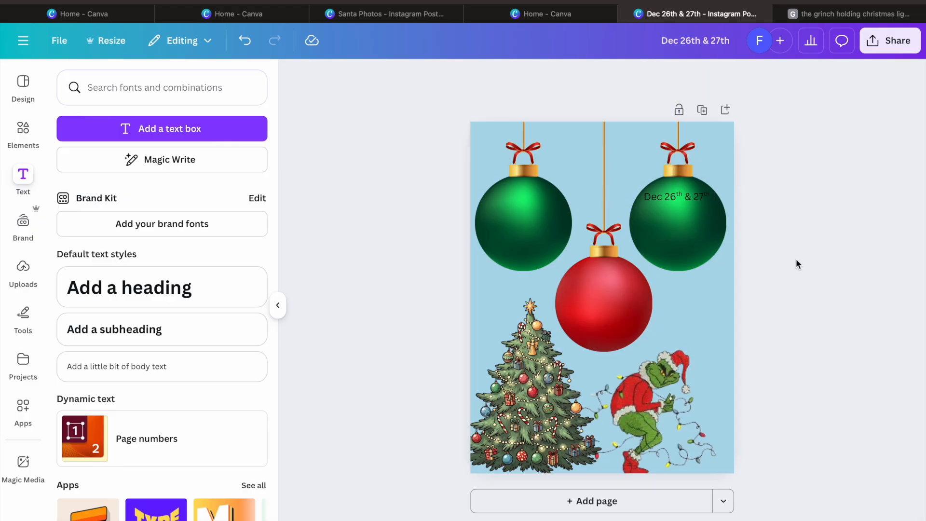
pyautogui.doubleClick(701, 199)
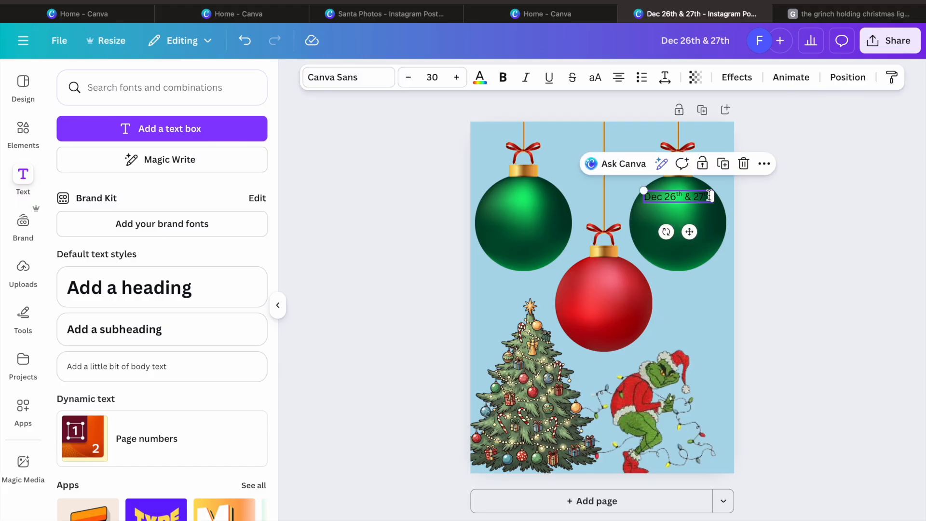
pyautogui.moveTo(712, 198); pyautogui.dragTo(649, 191)
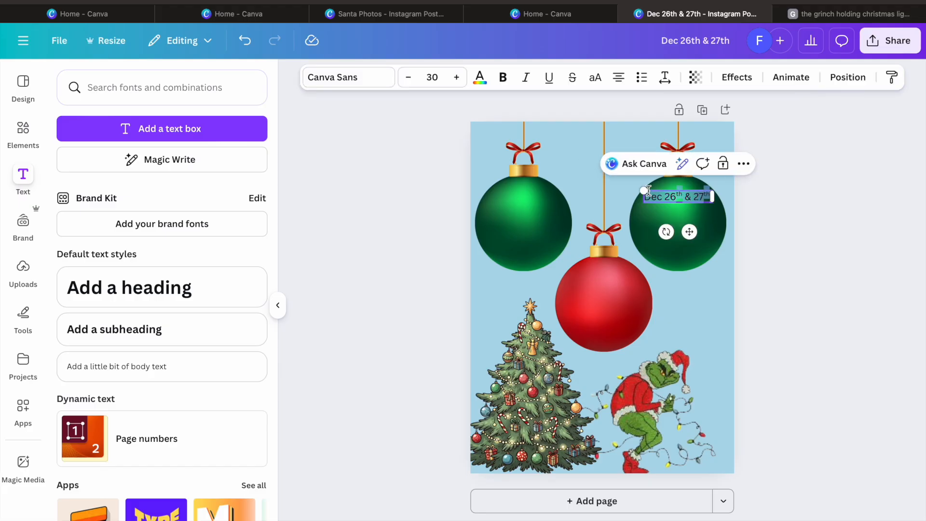
pyautogui.click(363, 77)
pyautogui.scroll(-3, 148, 307)
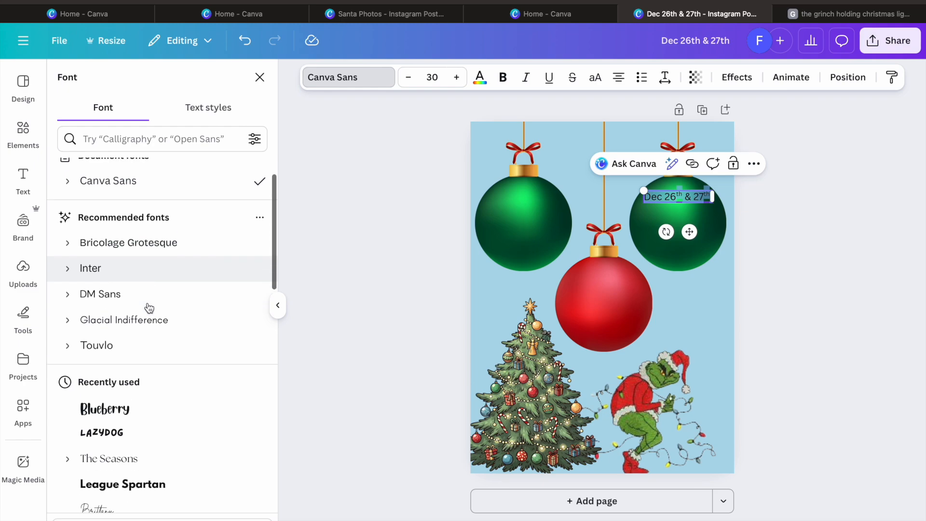
pyautogui.click(145, 382)
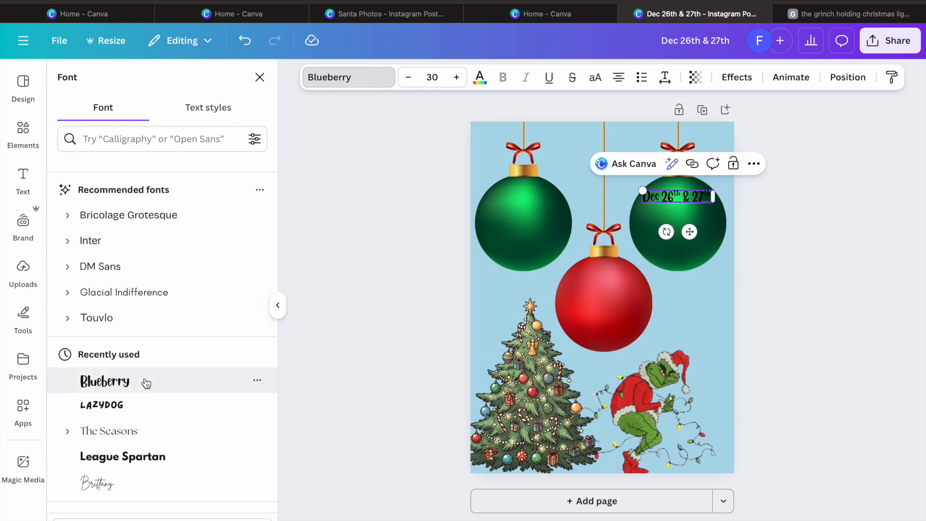
# Colour the date text white and move it slightly lower on the right green ornament.
pyautogui.click(479, 78)
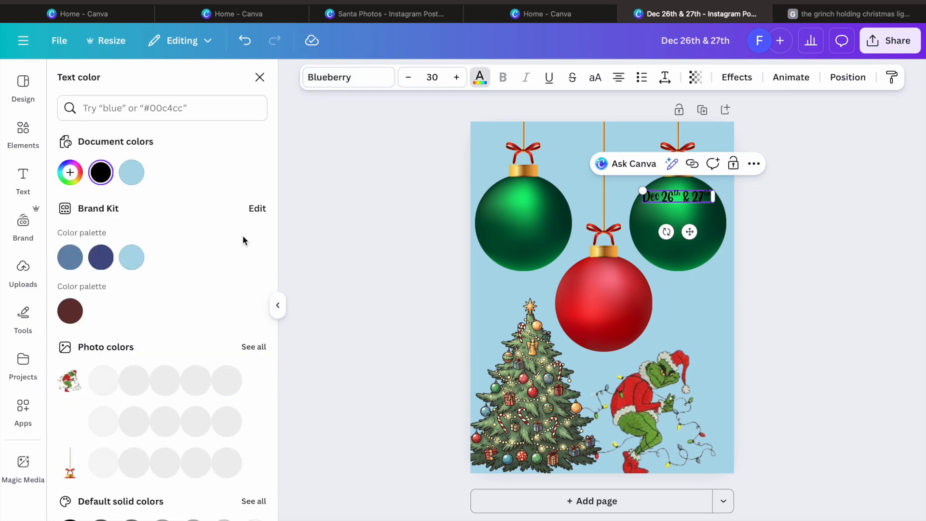
pyautogui.click(101, 378)
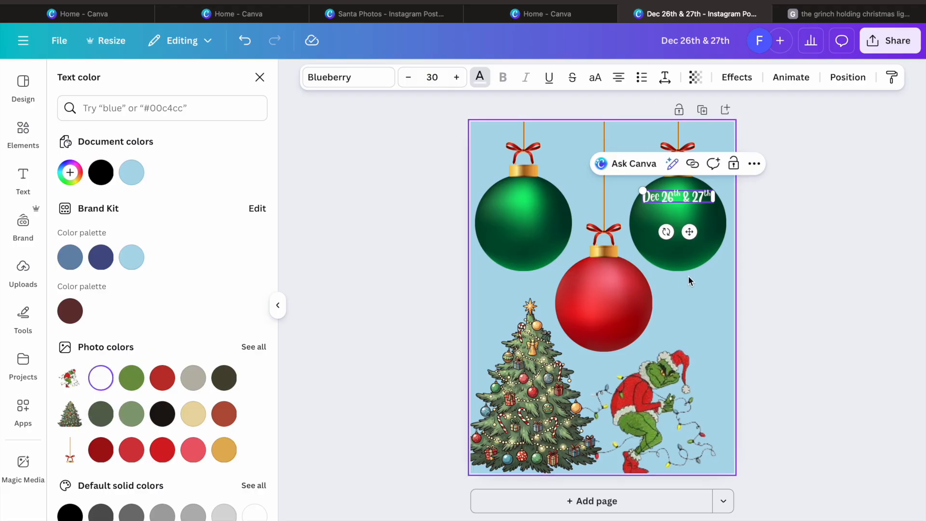
pyautogui.click(796, 259)
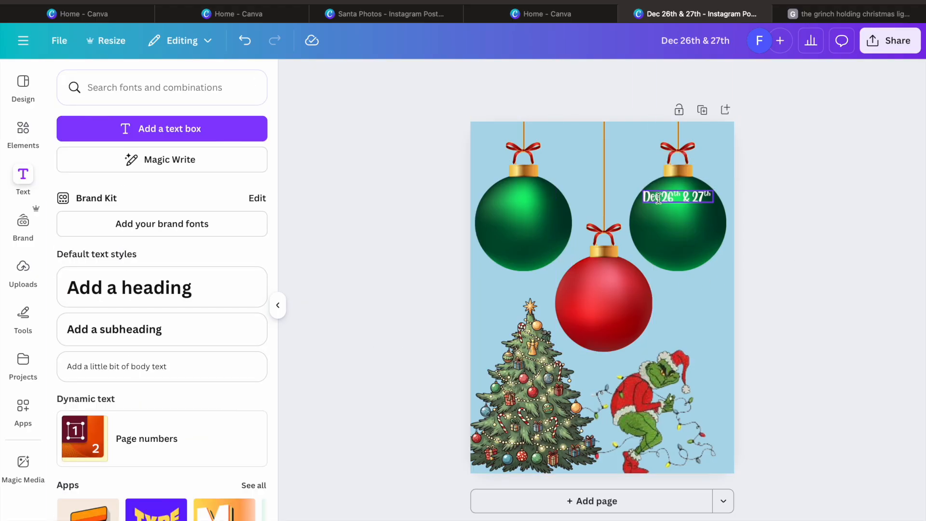
pyautogui.click(679, 195)
pyautogui.moveTo(679, 195); pyautogui.dragTo(679, 207)
pyautogui.click(750, 238)
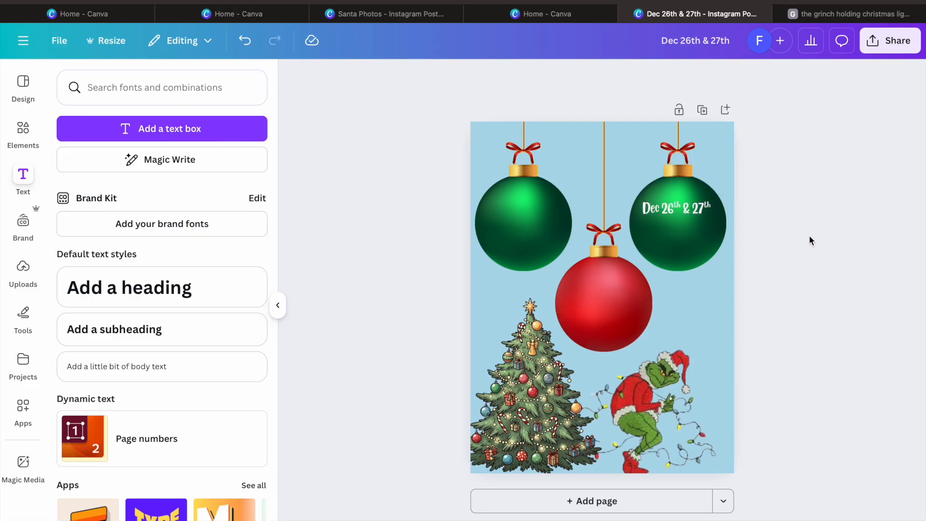
# Add a text box reading "Doubled Seniors Day", with "Day" on a second line, and place it below the date on the right green ornament.
pyautogui.click(161, 131)
pyautogui.write('Doub')
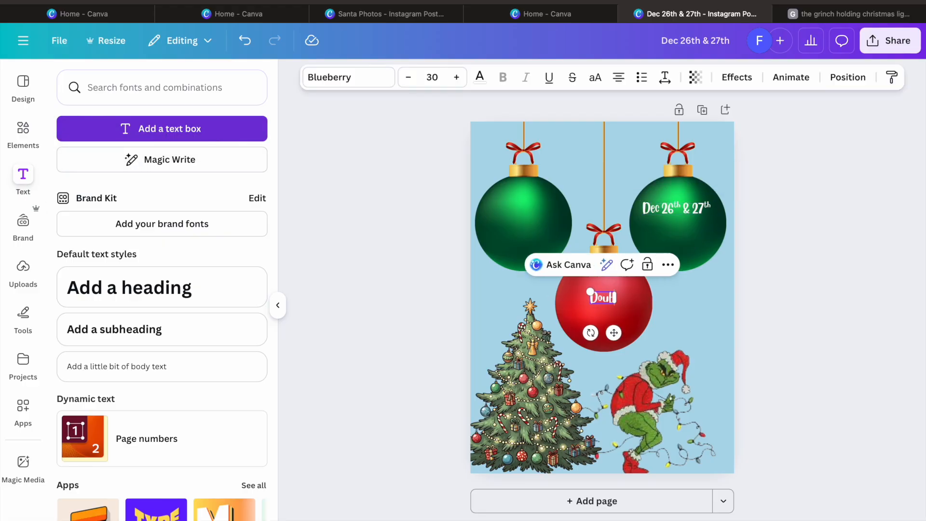
pyautogui.write('led Seniors')
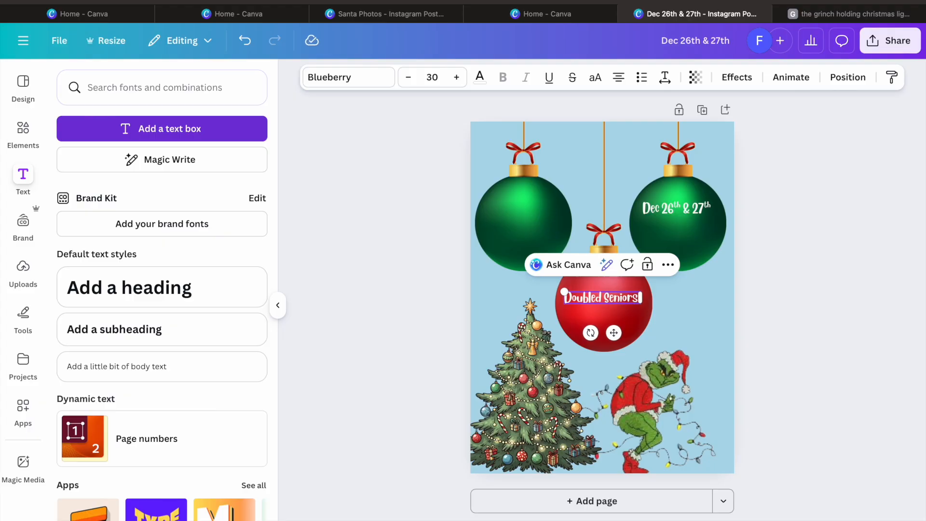
pyautogui.write(' Day')
pyautogui.click(630, 298)
pyautogui.press('Return')
pyautogui.moveTo(619, 345); pyautogui.dragTo(693, 281)
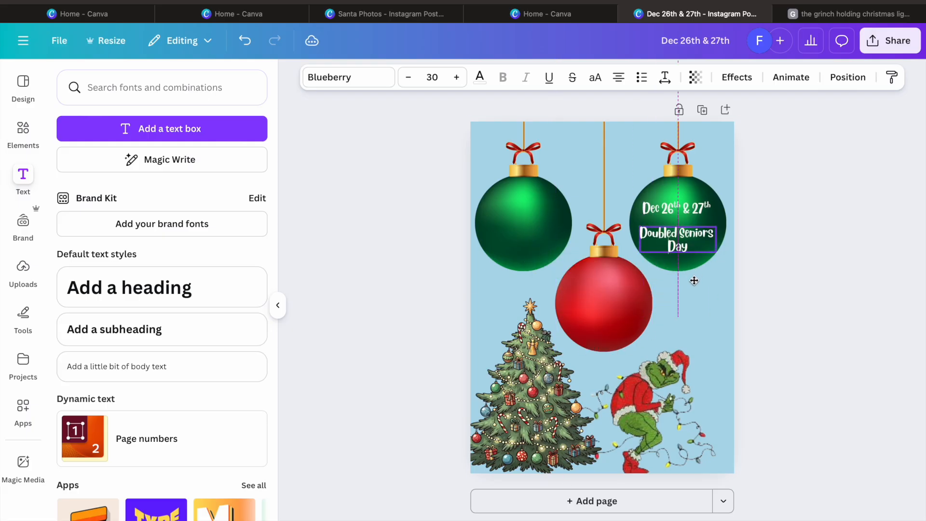
# Break the date text so that "& 27th" sits on a second line.
pyautogui.click(672, 207)
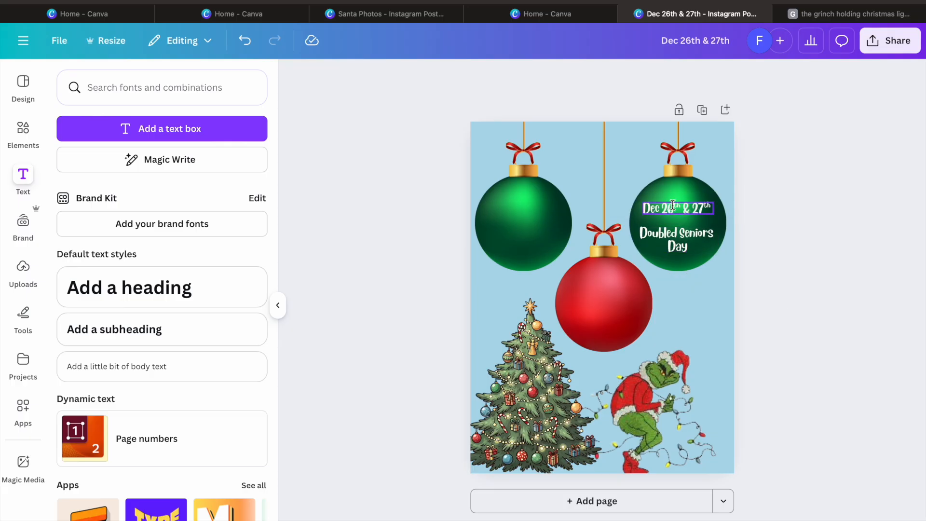
pyautogui.click(690, 208)
pyautogui.click(690, 209)
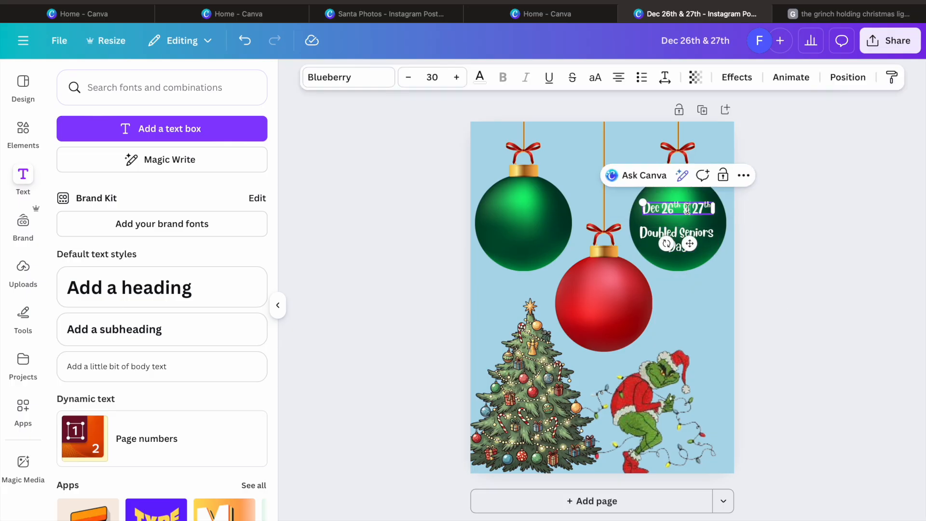
pyautogui.press('Return')
pyautogui.click(797, 214)
# Move the date and the "Doubled Seniors Day" text higher on the right green ornament.
pyautogui.click(676, 210)
pyautogui.moveTo(677, 210); pyautogui.dragTo(677, 191)
pyautogui.click(800, 248)
pyautogui.moveTo(694, 246); pyautogui.dragTo(694, 233)
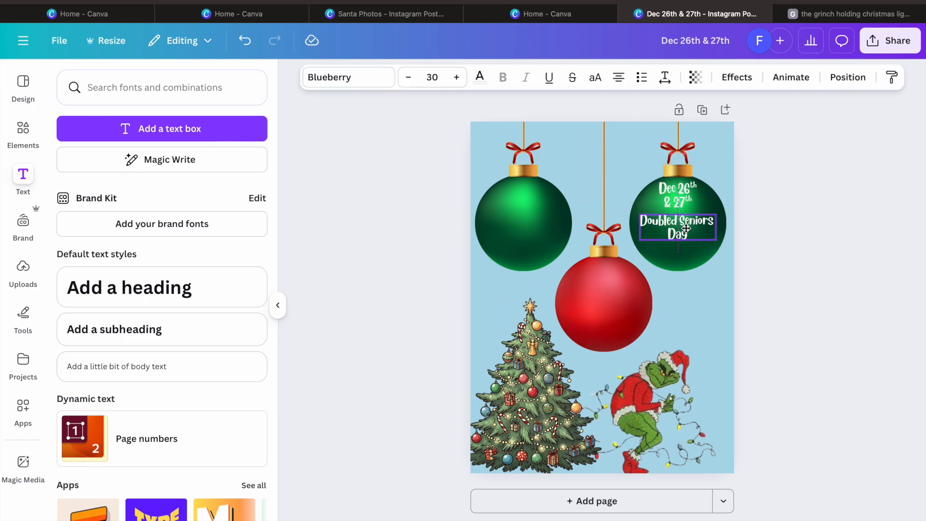
pyautogui.click(402, 227)
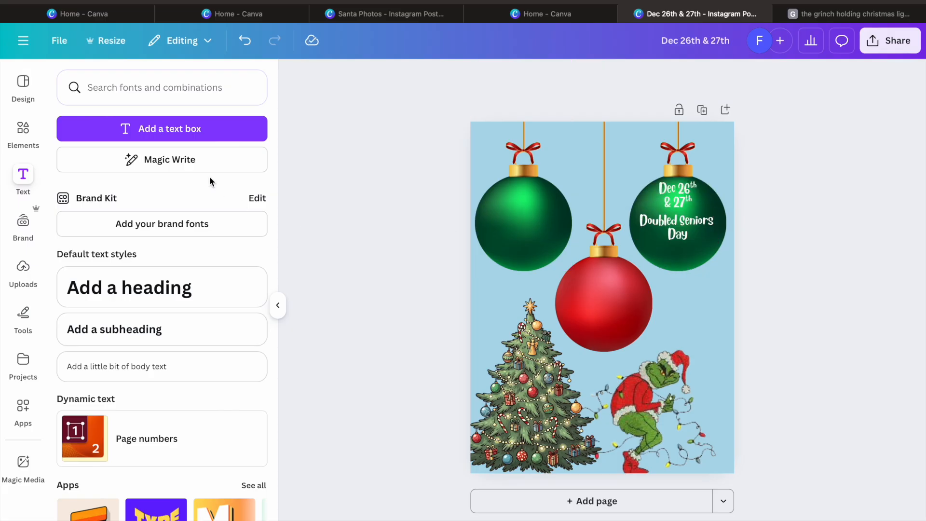
# Add a text box reading "+ An Extra 5% OFF" and place it below "Doubled Seniors Day" on the right green ornament.
pyautogui.click(185, 129)
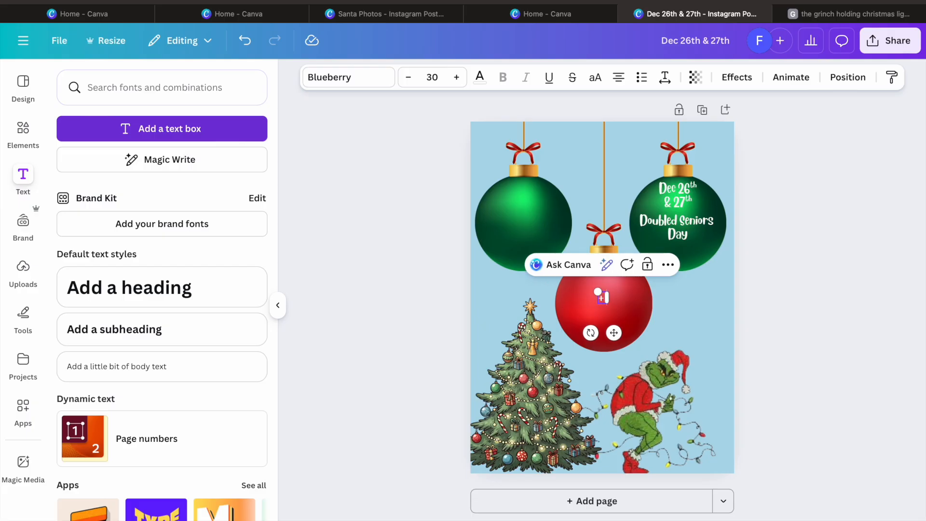
pyautogui.write('An Extra')
pyautogui.write('5% Off')
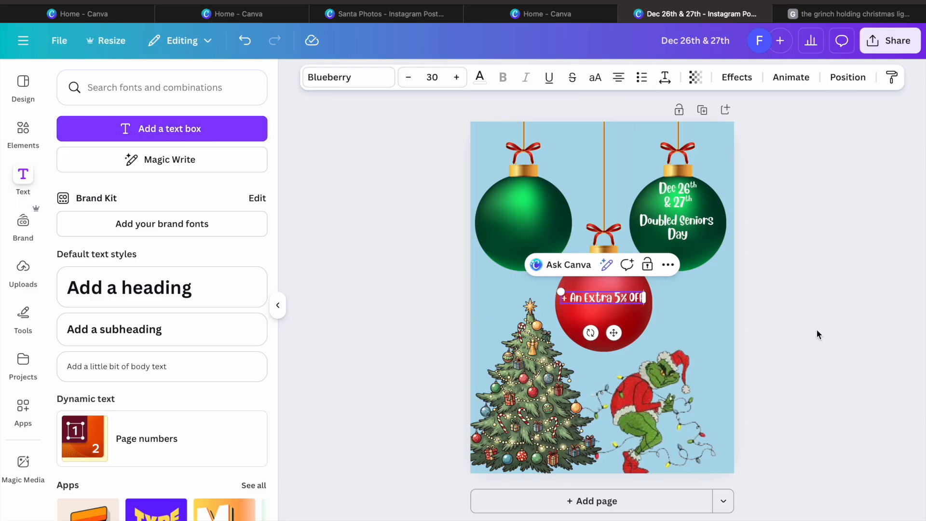
pyautogui.click(817, 329)
pyautogui.moveTo(611, 300); pyautogui.dragTo(688, 253)
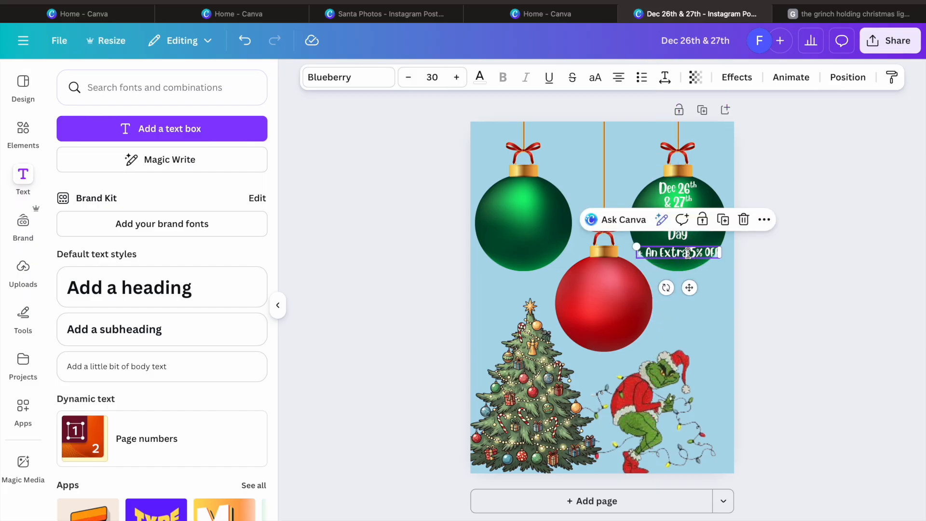
pyautogui.click(666, 203)
pyautogui.press('BackSpace')
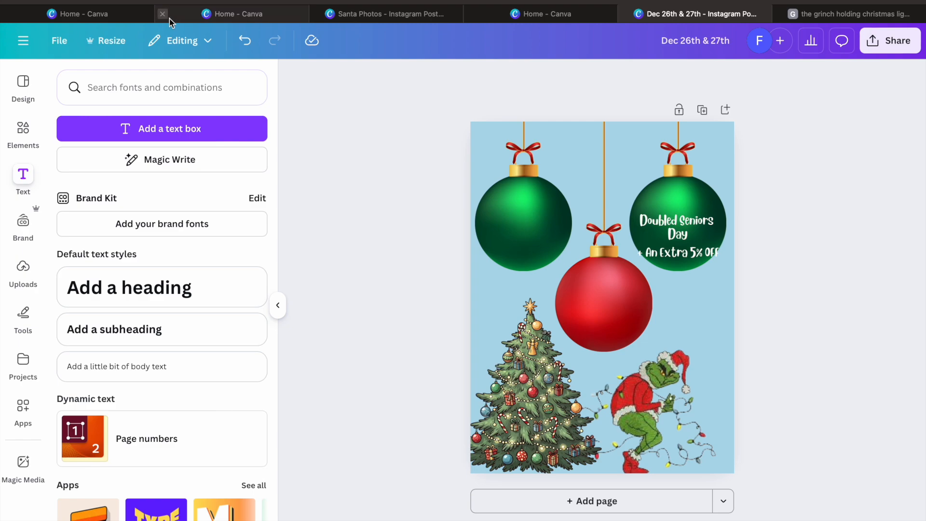
pyautogui.click(244, 40)
# Put the date text on a single line and resize it to fit within the top of the right green ornament.
pyautogui.click(671, 198)
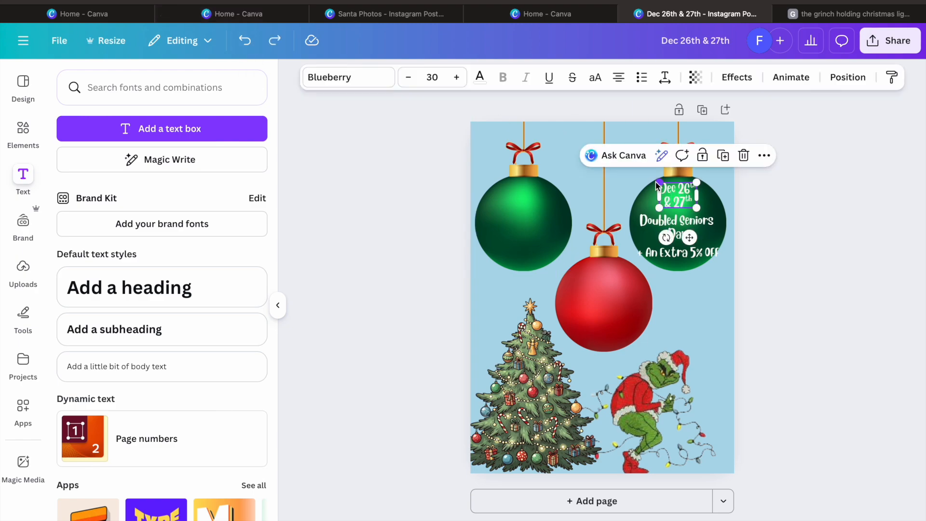
pyautogui.moveTo(660, 183); pyautogui.dragTo(653, 178)
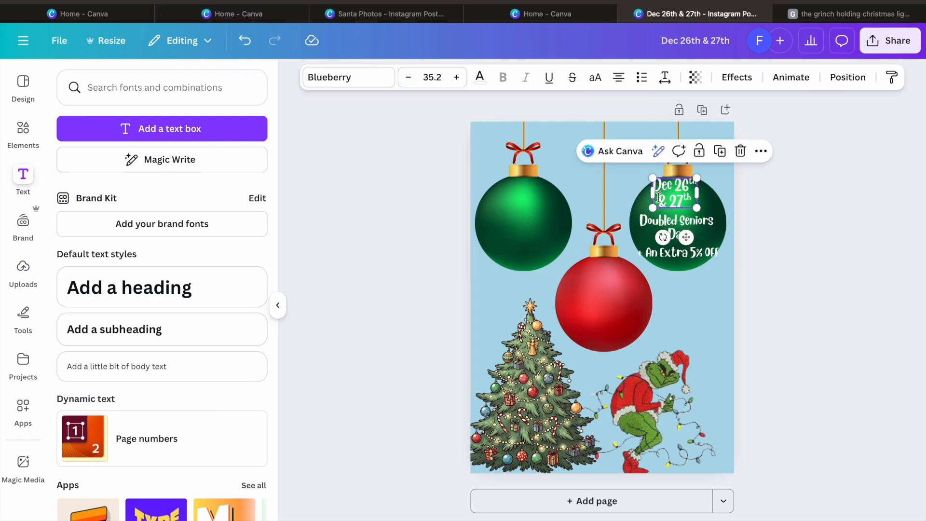
pyautogui.click(660, 192)
pyautogui.press('BackSpace')
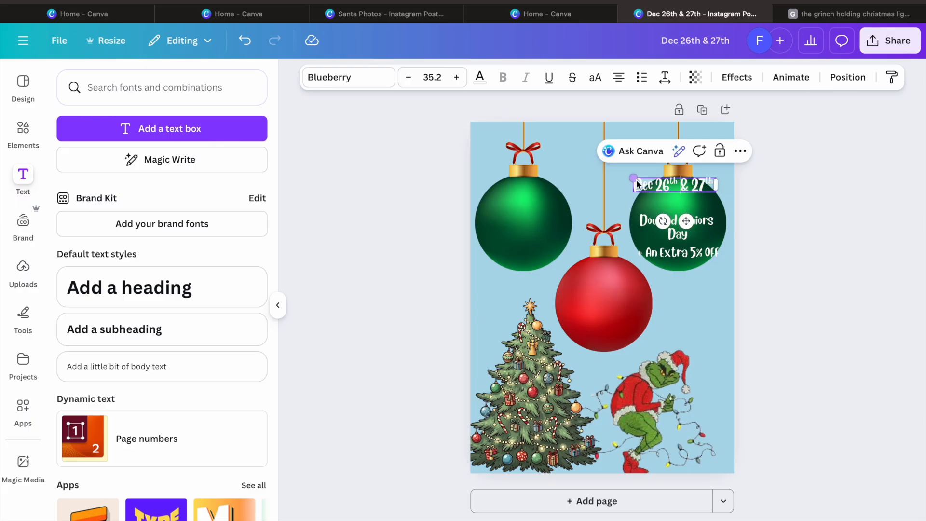
pyautogui.moveTo(634, 178); pyautogui.dragTo(703, 221)
pyautogui.click(806, 218)
# Move "Doubled Seniors Day" and "+ An Extra 5% OFF" upward to stack them evenly beneath the date on the right green ornament.
pyautogui.click(696, 192)
pyautogui.click(703, 217)
pyautogui.moveTo(711, 256); pyautogui.dragTo(711, 245)
pyautogui.click(769, 252)
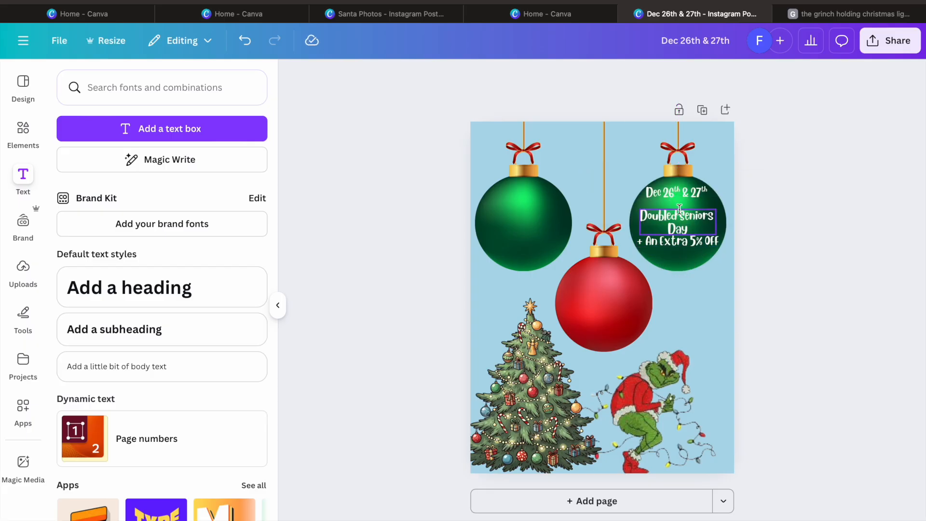
pyautogui.moveTo(681, 216); pyautogui.dragTo(681, 209)
pyautogui.click(745, 249)
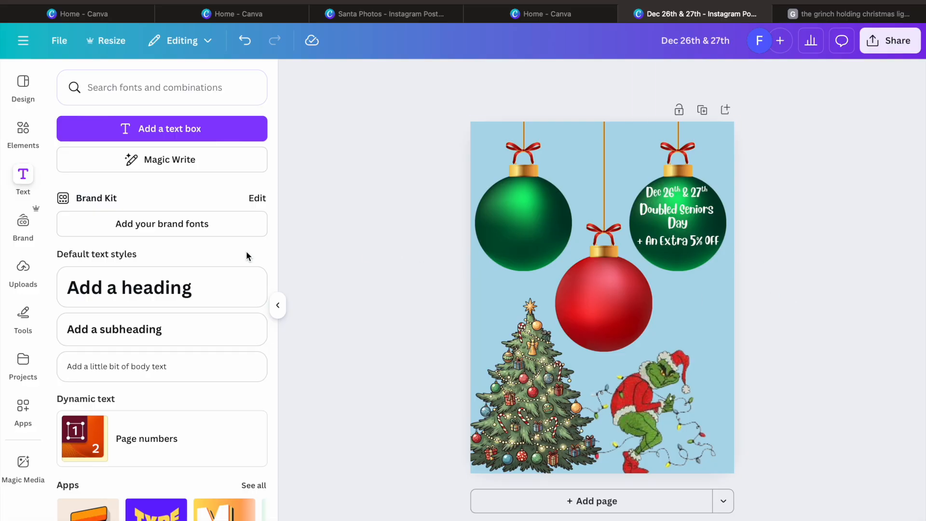
# Add a text box reading "Dec 6th & Dec 7th".
pyautogui.click(116, 134)
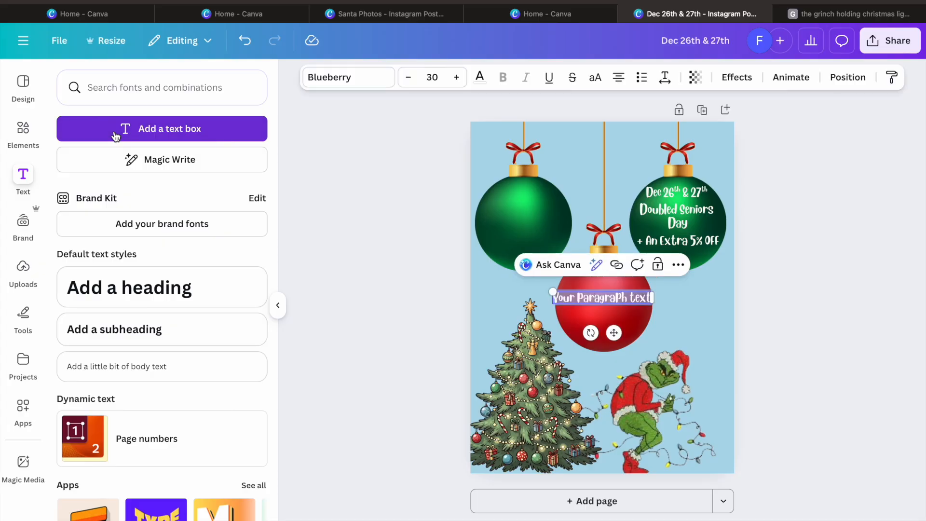
pyautogui.write('Dec')
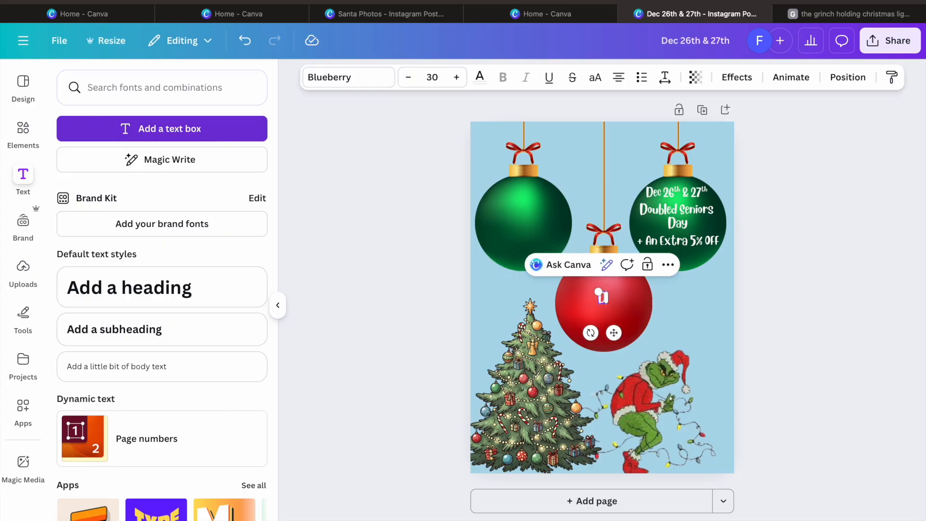
pyautogui.write(' 2')
pyautogui.write('6th')
pyautogui.write(' &')
pyautogui.write(' Dec')
pyautogui.write(' 7th')
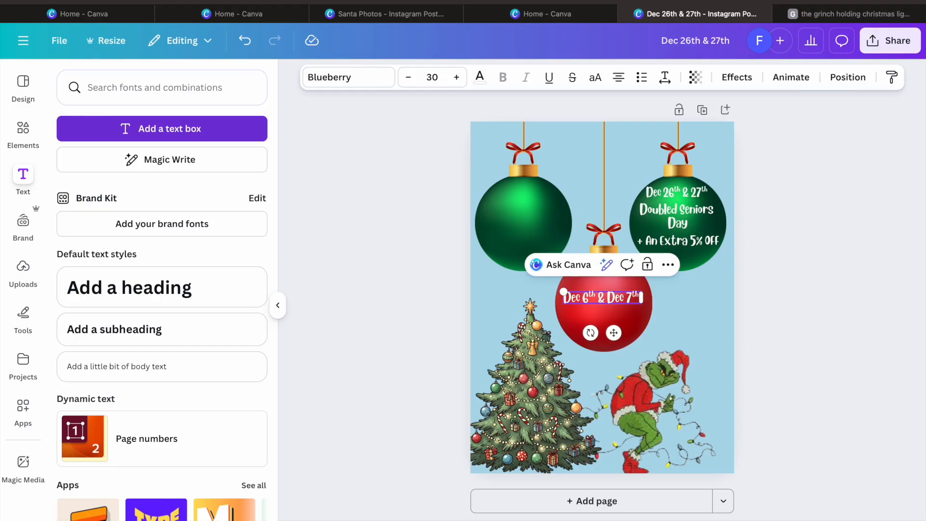
# Shrink the "Dec 6th & Dec 7th" text to size 25.3 and place it in the upper part of the left green ornament.
pyautogui.moveTo(618, 334); pyautogui.dragTo(540, 239)
pyautogui.moveTo(486, 198); pyautogui.dragTo(497, 199)
pyautogui.moveTo(540, 238); pyautogui.dragTo(535, 232)
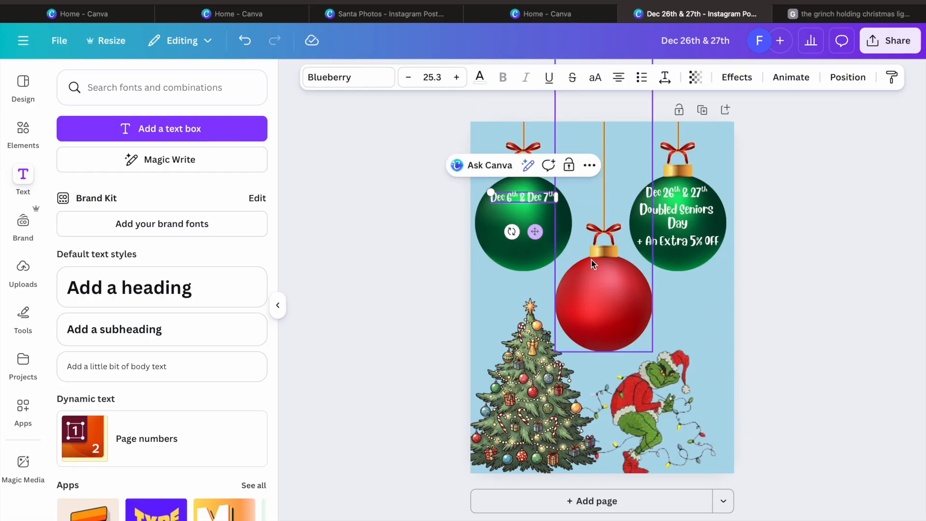
pyautogui.click(375, 278)
# Add a text box reading "Friends & Family" and place it beneath the date on the left green ornament.
pyautogui.click(249, 129)
pyautogui.press('BackSpace')
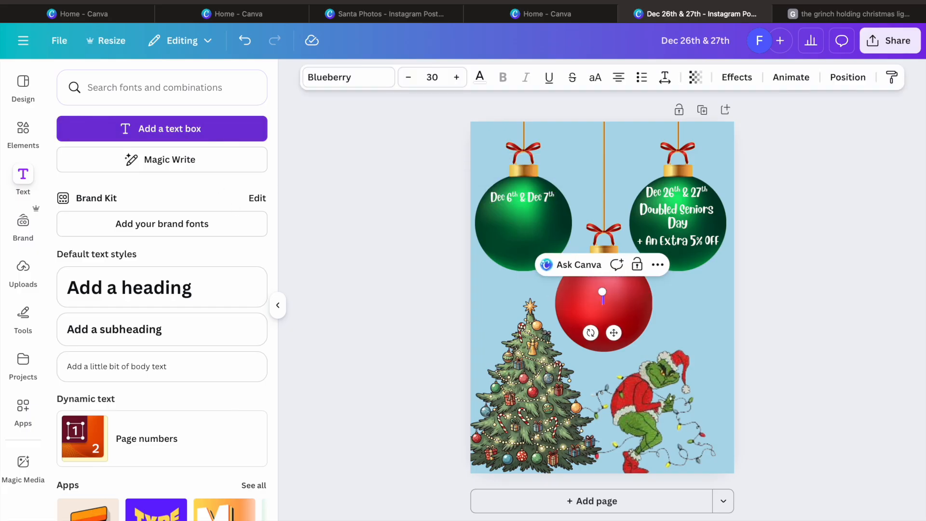
pyautogui.write('friends')
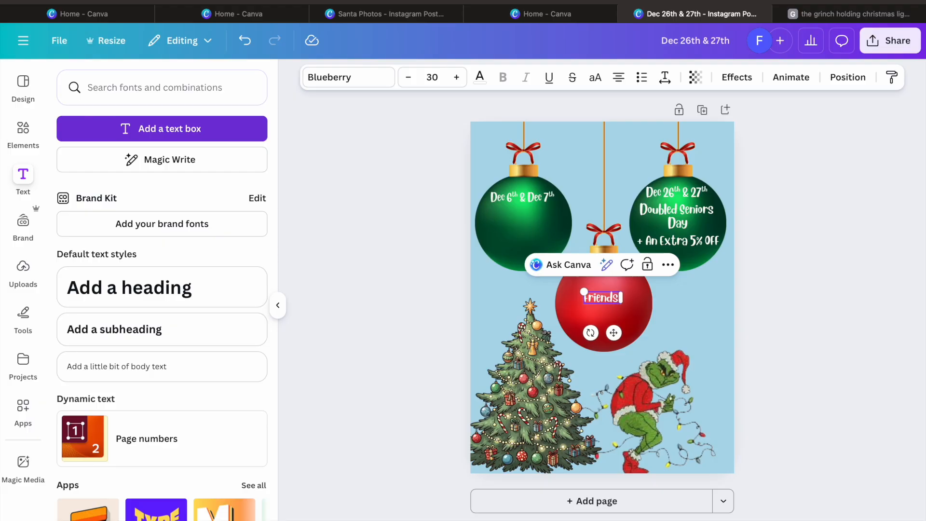
pyautogui.write(' & family')
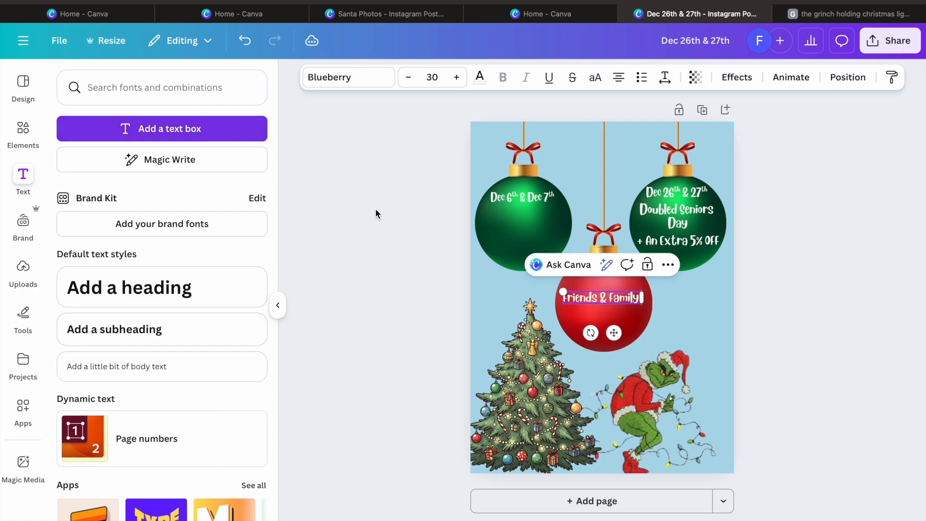
pyautogui.moveTo(614, 332); pyautogui.dragTo(537, 250)
pyautogui.click(797, 285)
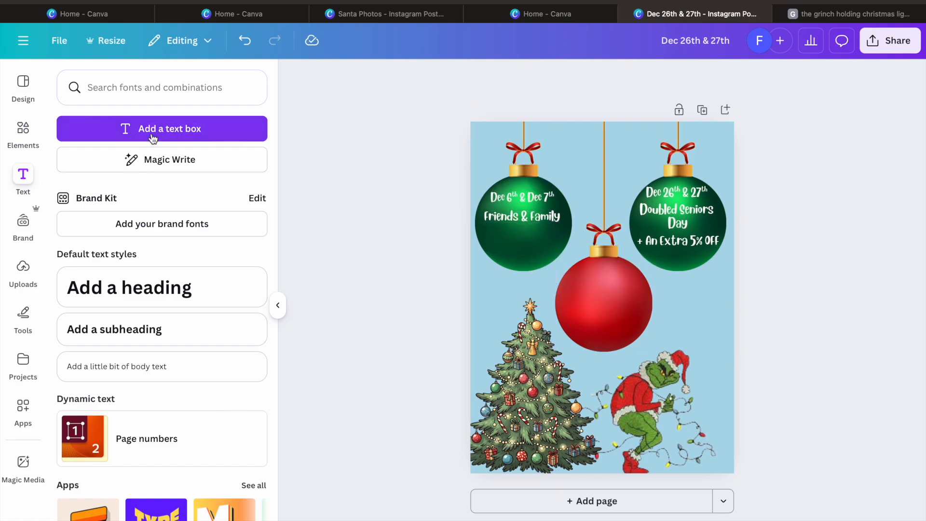
# Add a text box reading "All Regular merchandise 15% OFF", with "15% OFF" on its own line.
pyautogui.click(154, 138)
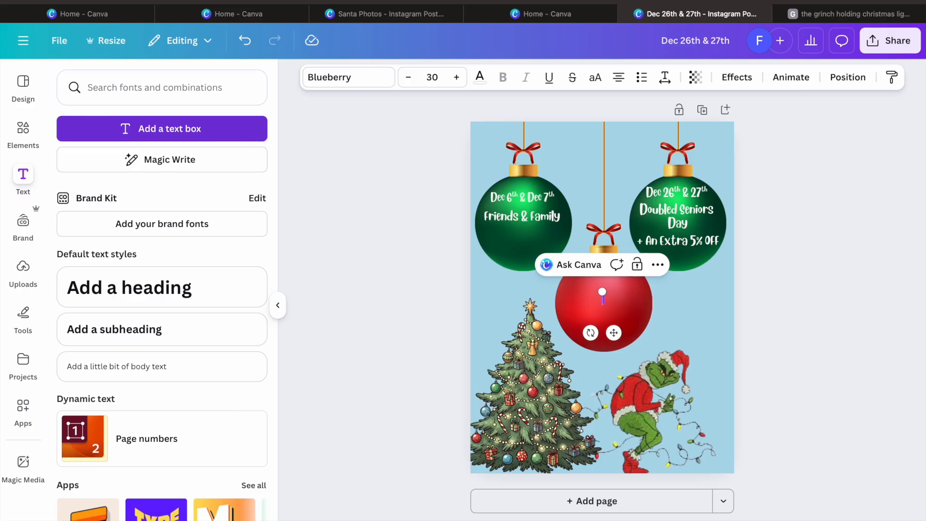
pyautogui.write('All Regular')
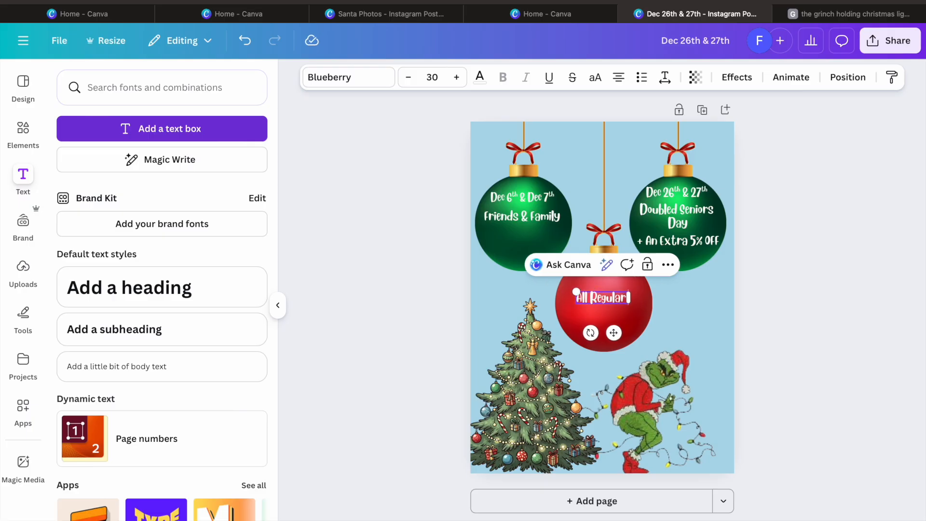
pyautogui.write(' mercha')
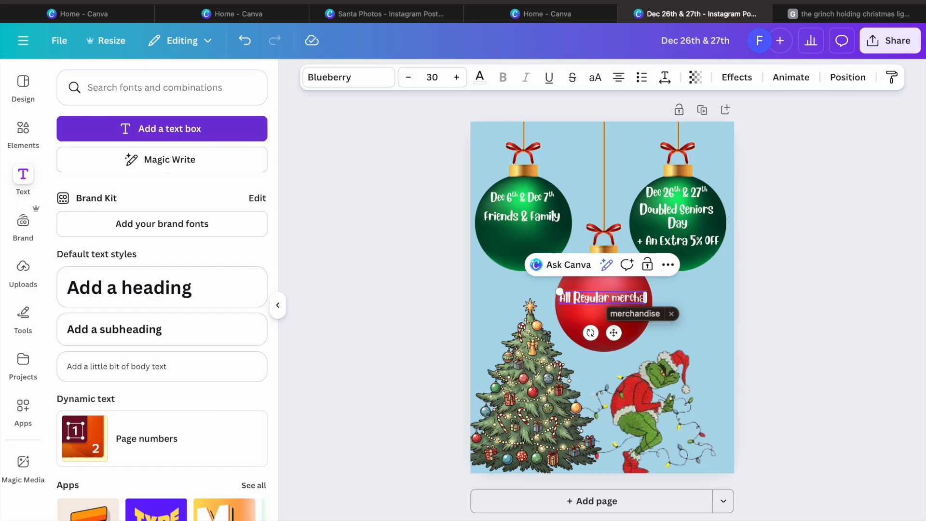
pyautogui.write('ndise')
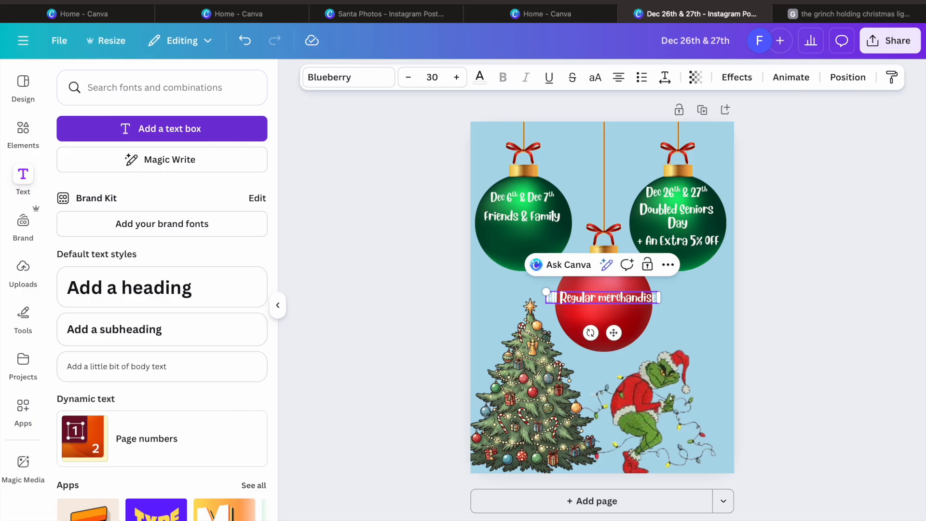
pyautogui.write('1')
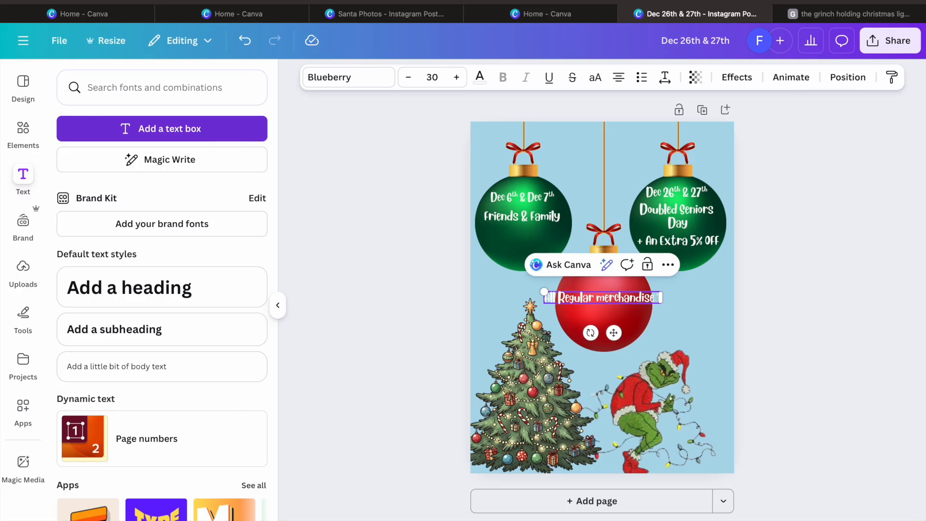
pyautogui.write('5% Off')
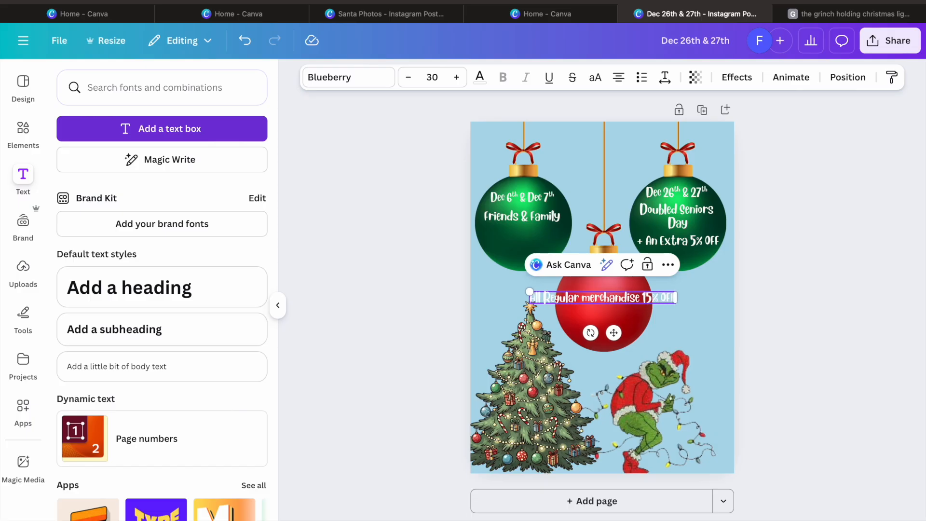
pyautogui.click(643, 298)
pyautogui.press('Return')
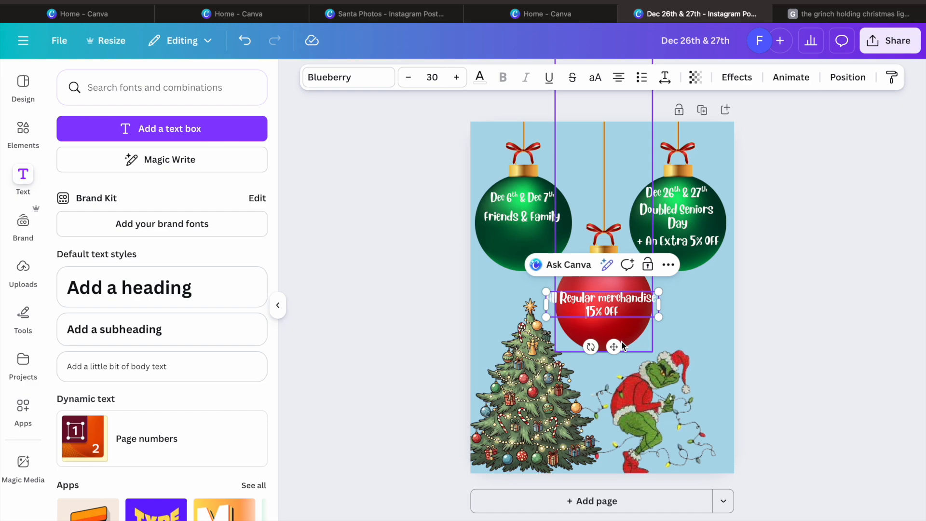
# Break the merchandise offer into three lines and fit it beneath "Friends & Family" on the left green ornament, nudging "Friends & Family" slightly higher.
pyautogui.moveTo(613, 346); pyautogui.dragTo(552, 286)
pyautogui.click(534, 236)
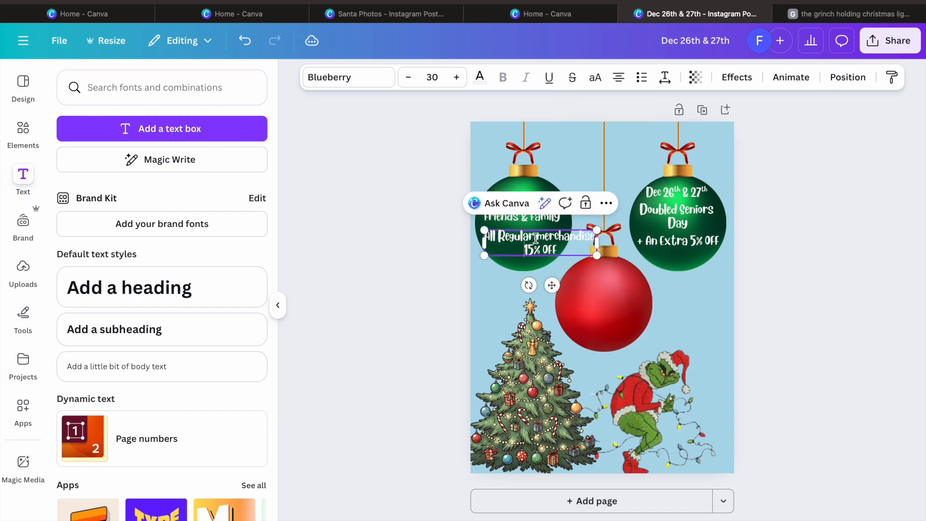
pyautogui.press('Return')
pyautogui.click(812, 244)
pyautogui.moveTo(531, 240); pyautogui.dragTo(514, 235)
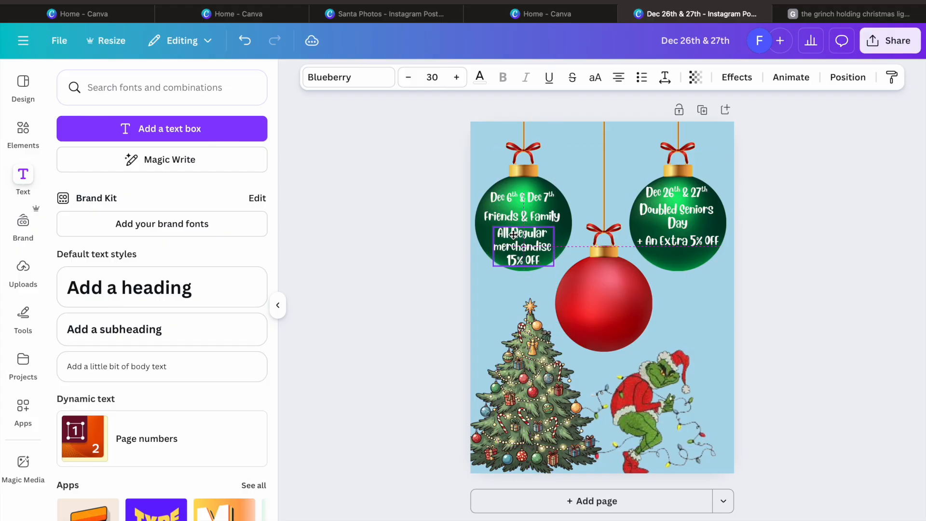
pyautogui.click(789, 305)
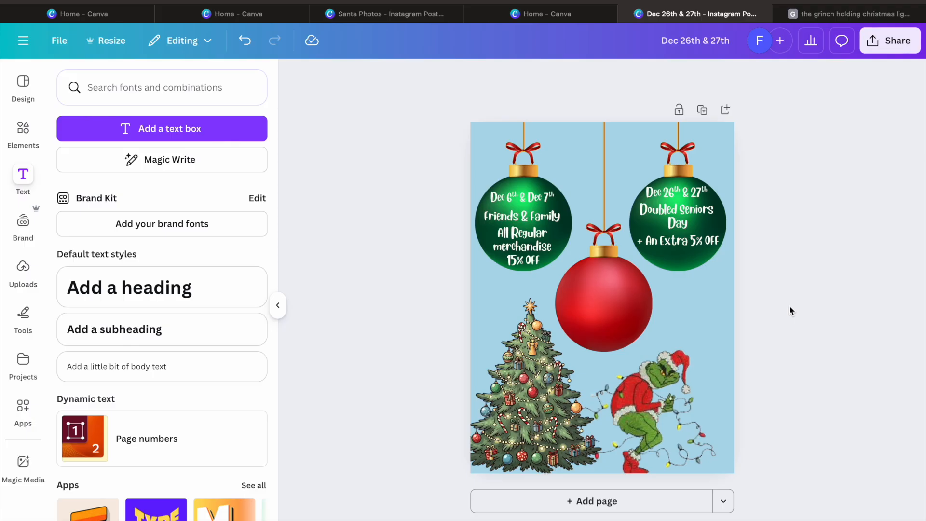
pyautogui.moveTo(548, 225); pyautogui.dragTo(540, 246)
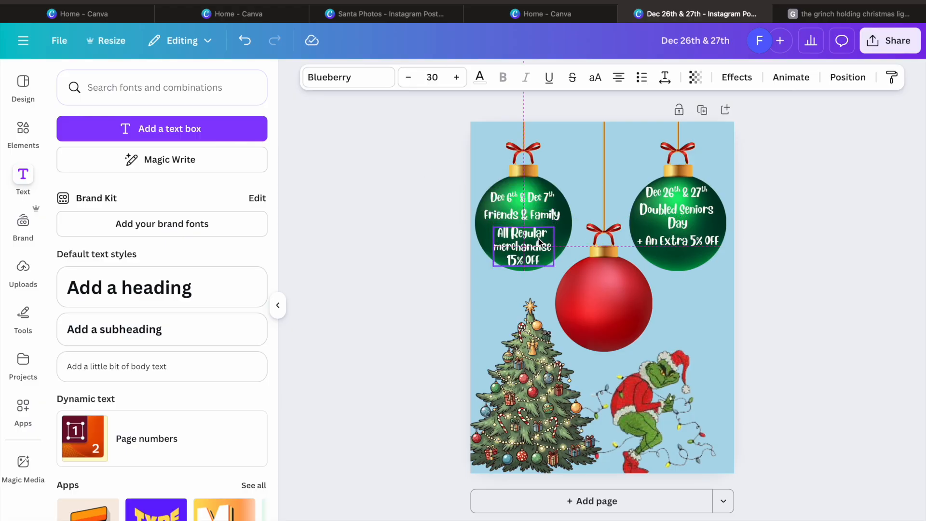
pyautogui.click(807, 331)
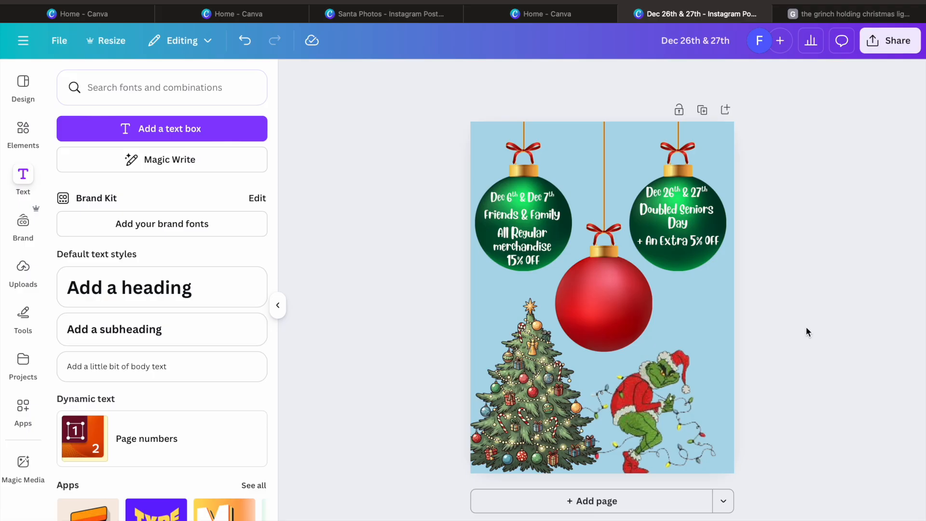
# Add a text box reading "Dec 11th - Dec 17th", shrink it slightly, and place it near the top of the red ornament.
pyautogui.click(246, 139)
pyautogui.write('D')
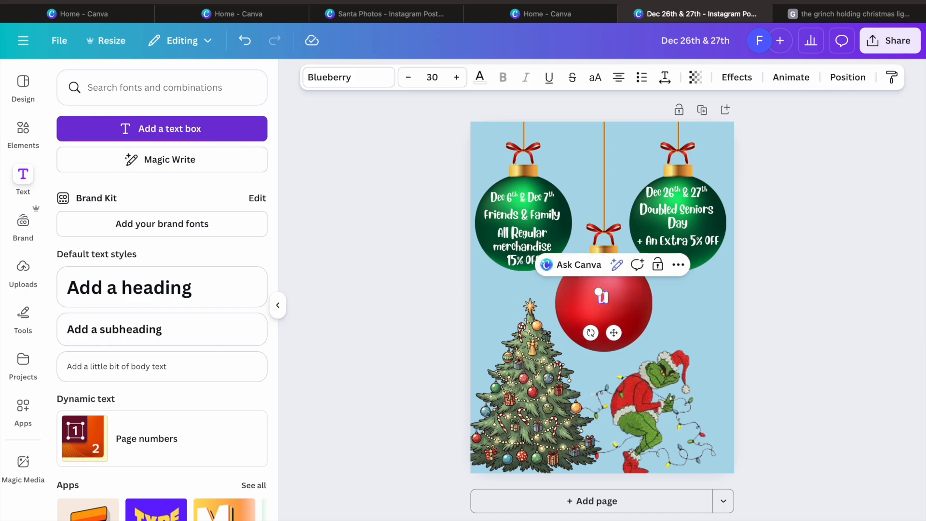
pyautogui.write('ec 11th')
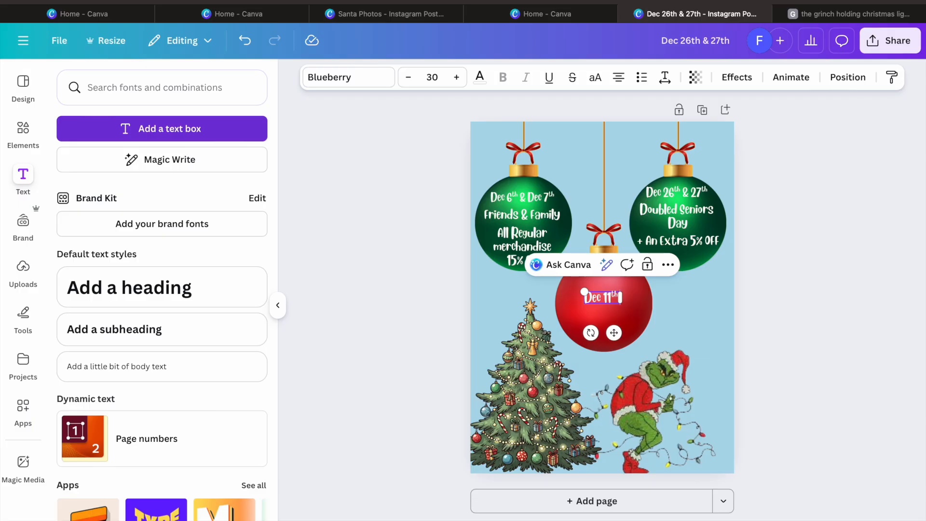
pyautogui.write(' - Dec 17th')
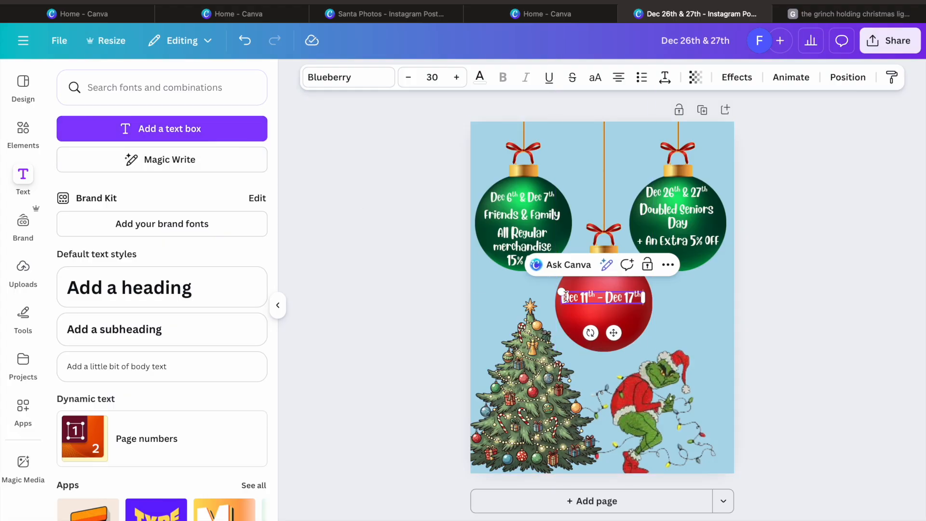
pyautogui.moveTo(565, 295); pyautogui.dragTo(571, 291)
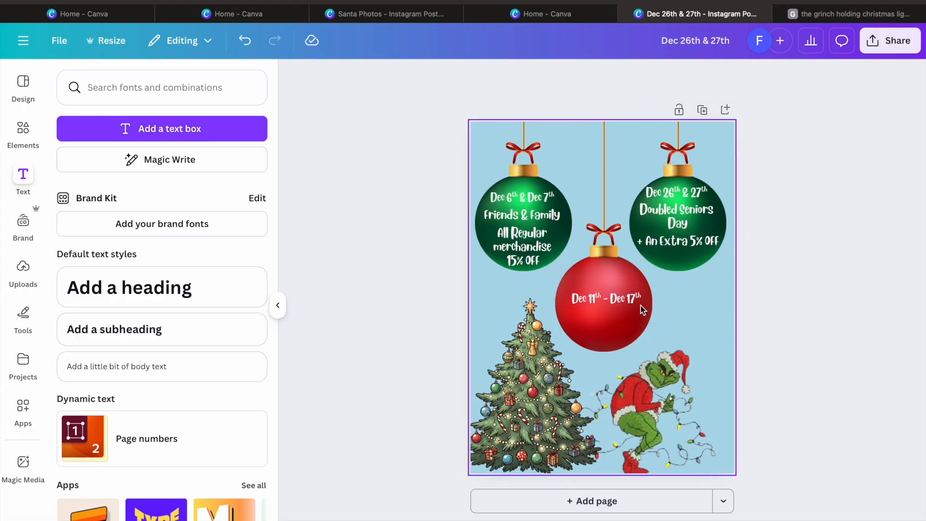
pyautogui.moveTo(627, 298); pyautogui.dragTo(624, 277)
pyautogui.click(746, 322)
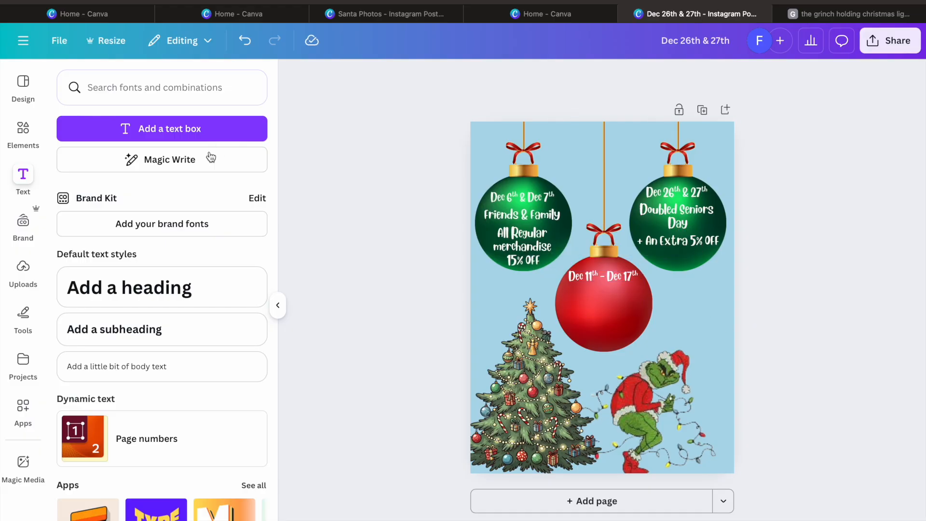
# Add a text box reading "30% OFF All Wet Cat Food" on the red ornament, wrapped onto two lines.
pyautogui.click(141, 130)
pyautogui.press('BackSpace')
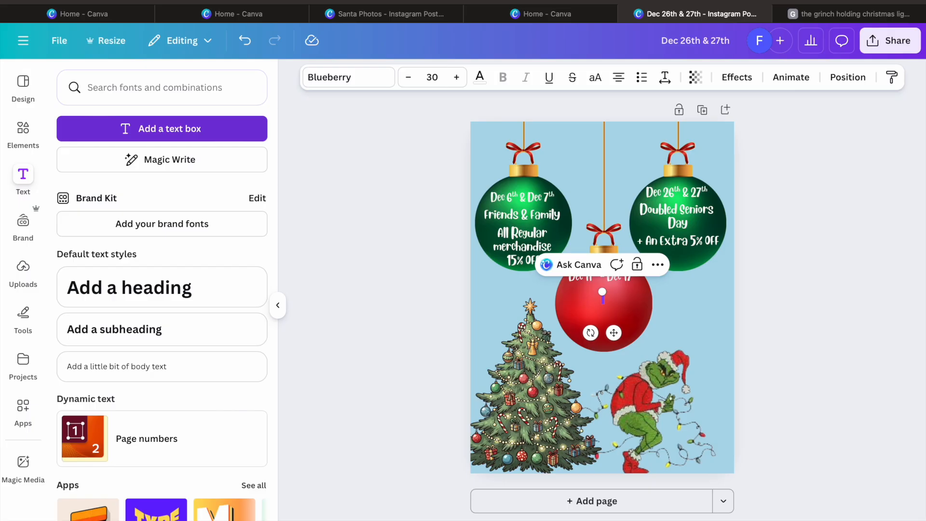
pyautogui.write('30%')
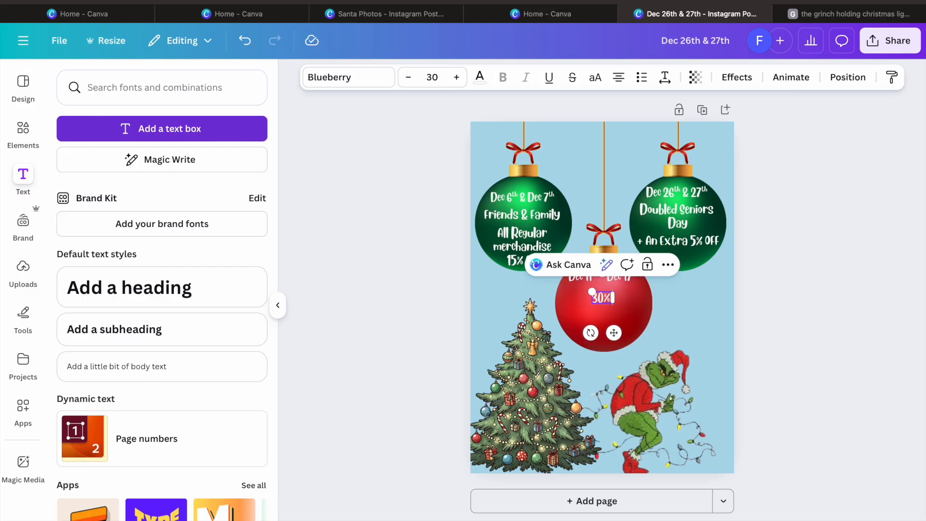
pyautogui.write(' OFF All Wet Cat Foo')
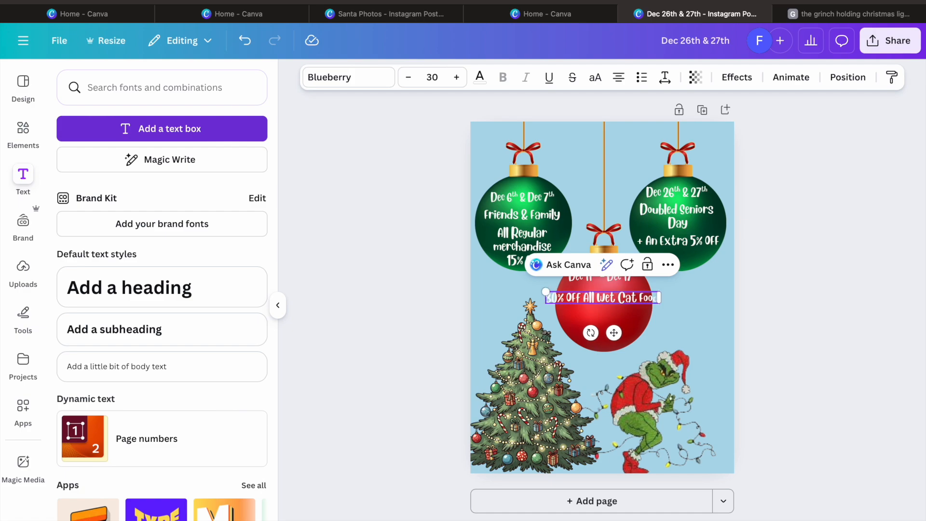
pyautogui.write('d')
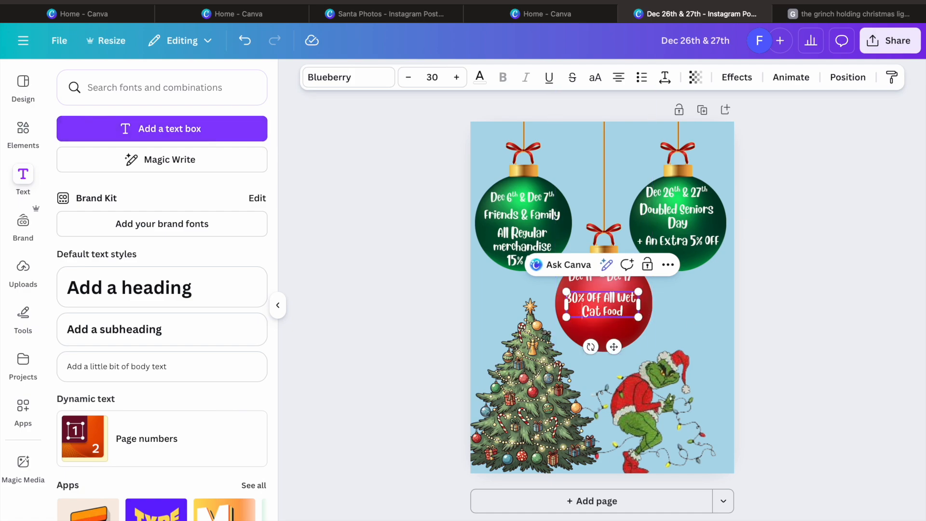
pyautogui.click(795, 342)
# Move the wet cat food offer and the date lower on the red ornament, with the date above the offer.
pyautogui.click(622, 307)
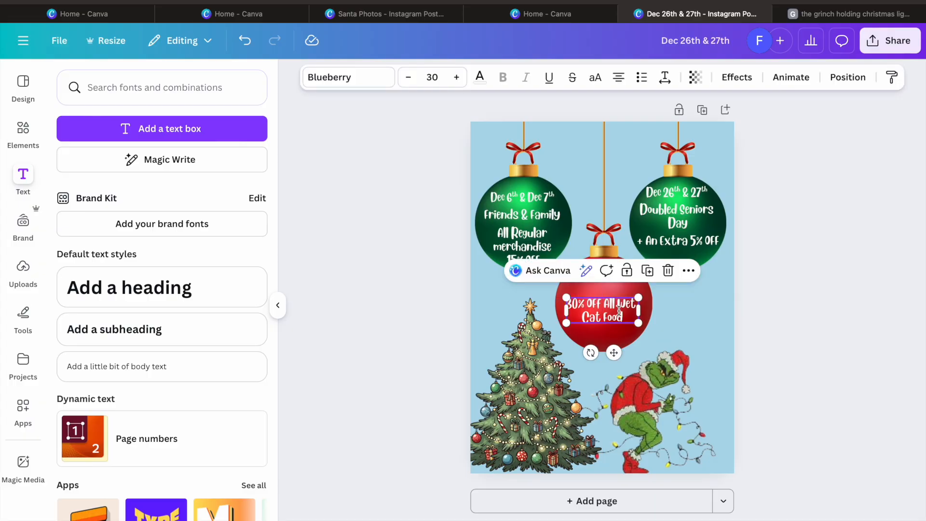
pyautogui.moveTo(625, 305); pyautogui.dragTo(627, 313)
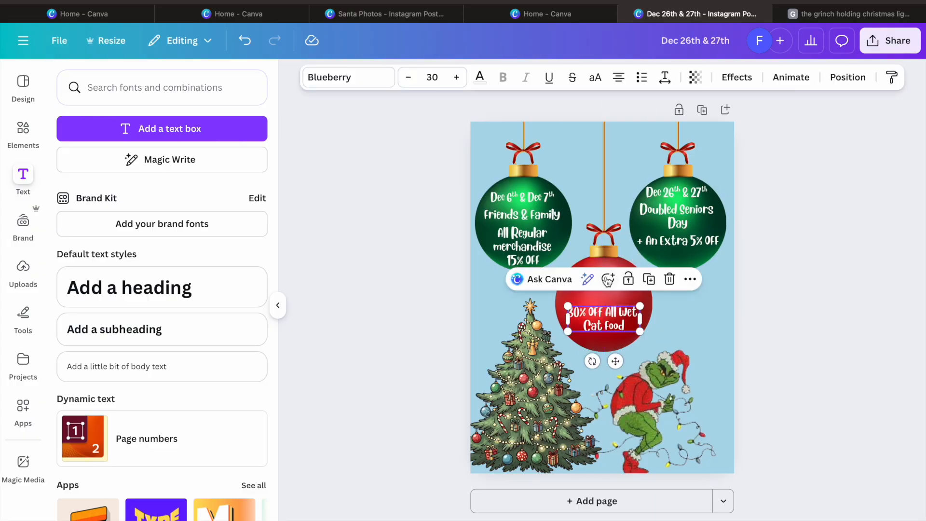
pyautogui.click(830, 275)
pyautogui.moveTo(611, 277); pyautogui.dragTo(610, 290)
pyautogui.click(840, 333)
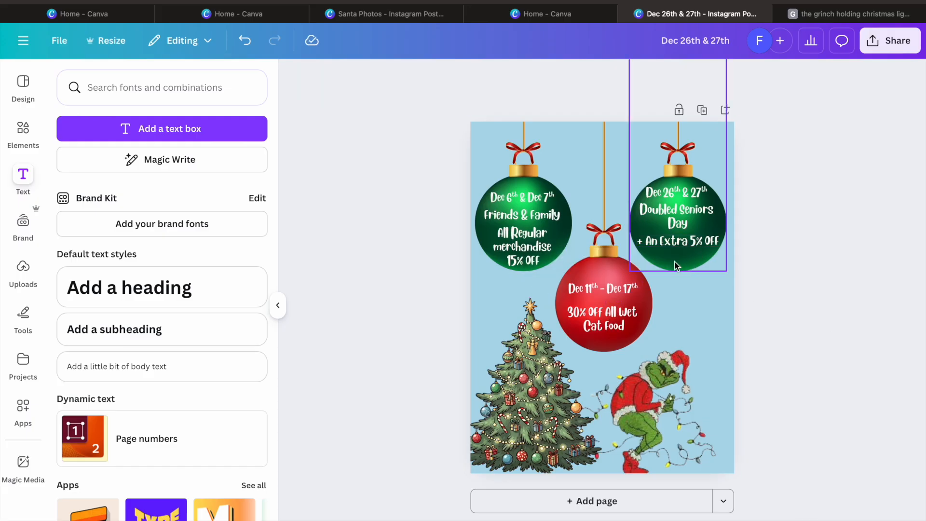
# Lower the left green ornament slightly and reposition its date, "Friends & Family" and merchandise offer texts to fit within it.
pyautogui.click(563, 226)
pyautogui.moveTo(563, 226); pyautogui.dragTo(534, 254)
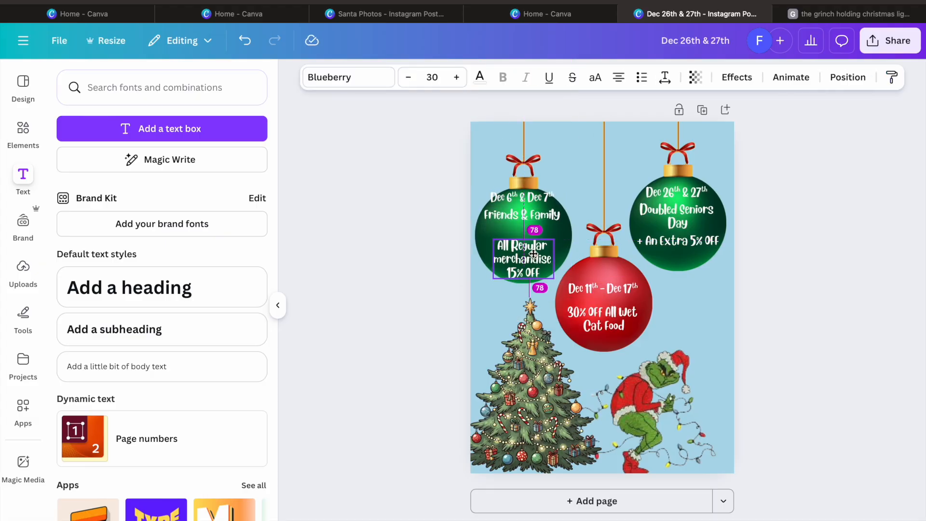
pyautogui.click(410, 156)
pyautogui.moveTo(528, 219)
pyautogui.mouseDown()
pyautogui.moveTo(528, 232)
pyautogui.moveTo(517, 212)
pyautogui.mouseUp()
pyautogui.click(462, 197)
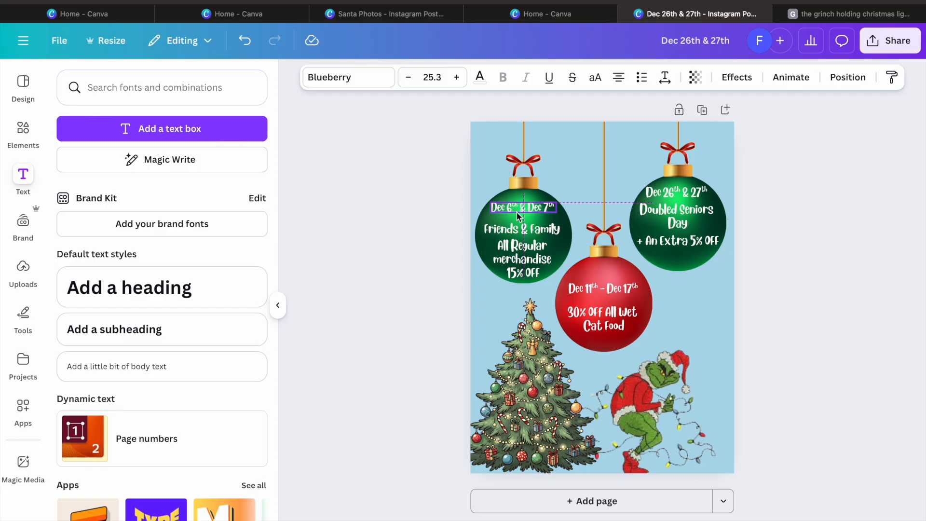
pyautogui.click(763, 221)
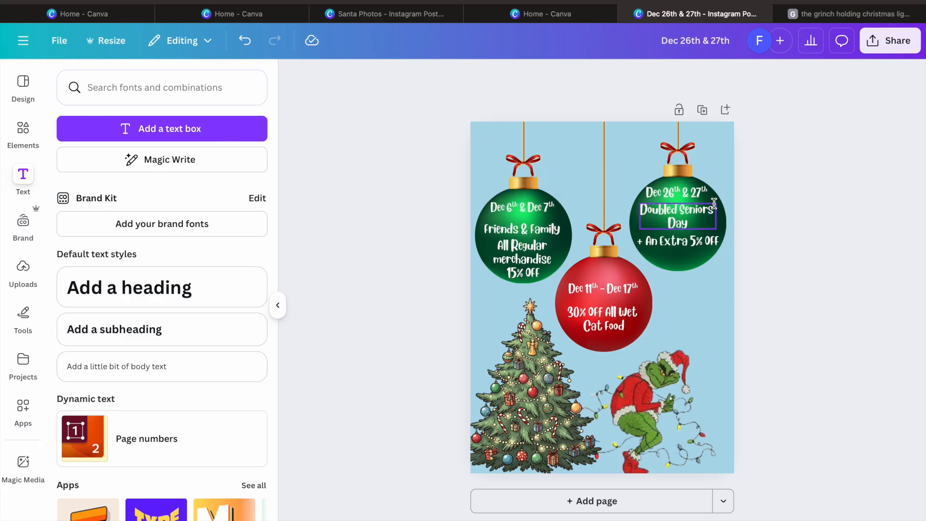
# Lower the right-hand green ornament slightly and reposition its date, "Doubled Seniors Day" and "+ An Extra 5% OFF" texts within it.
pyautogui.moveTo(721, 211); pyautogui.dragTo(708, 254)
pyautogui.click(702, 240)
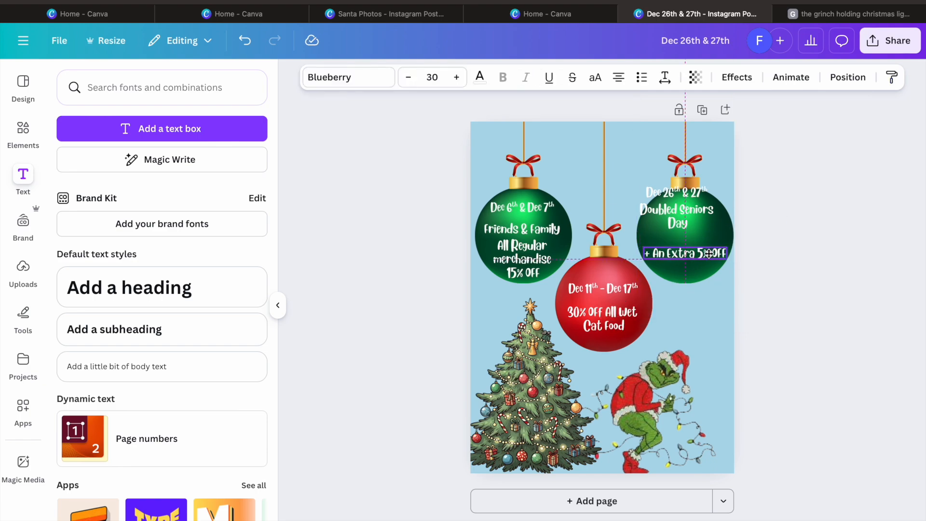
pyautogui.click(799, 217)
pyautogui.moveTo(685, 220); pyautogui.dragTo(693, 233)
pyautogui.click(780, 234)
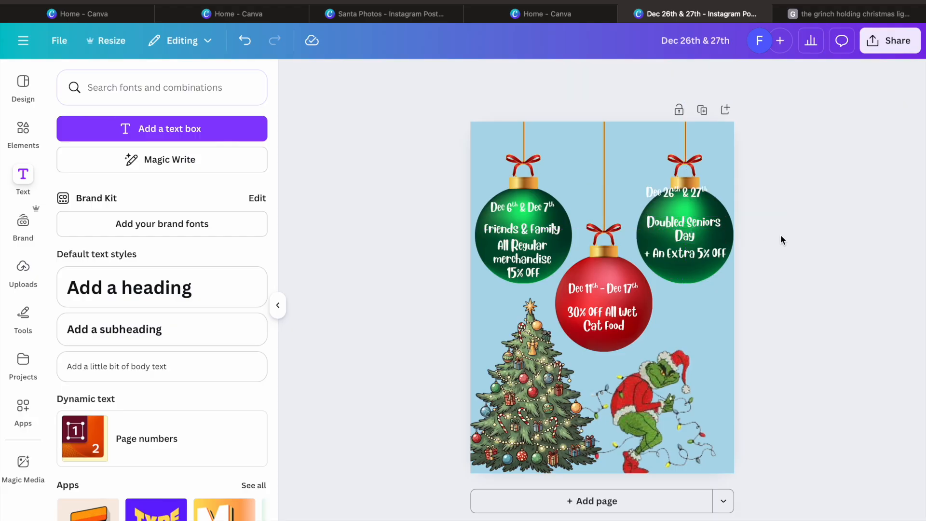
pyautogui.moveTo(678, 192); pyautogui.dragTo(685, 205)
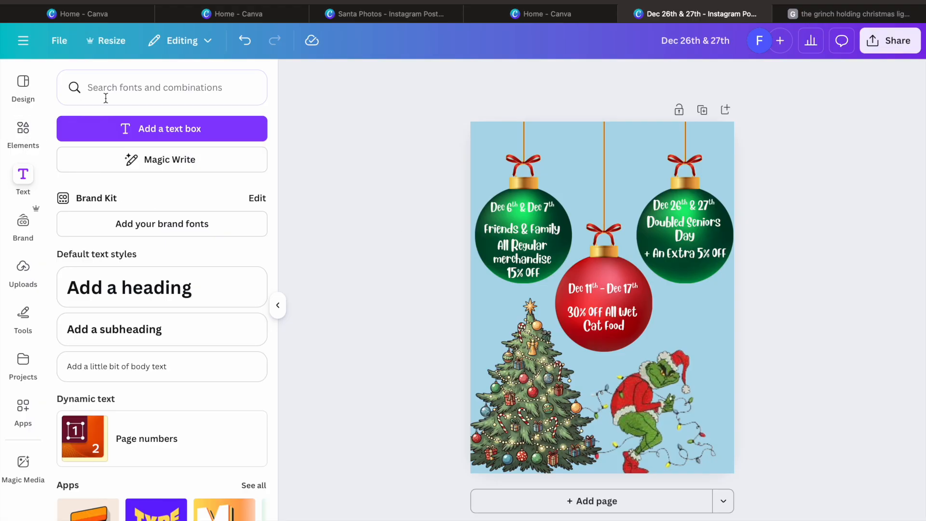
# Search the graphic elements for "christmas sign".
pyautogui.click(23, 128)
pyautogui.click(145, 85)
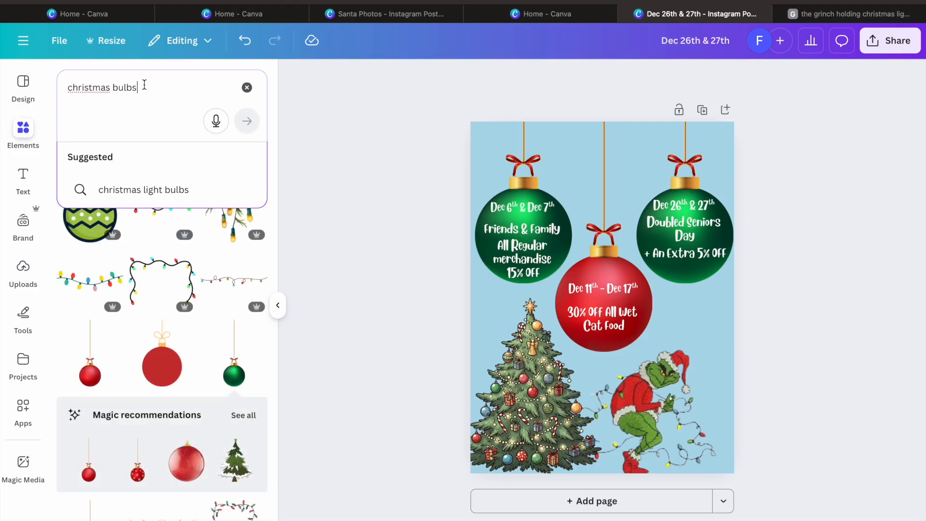
pyautogui.press('BackSpace')
pyautogui.press('BackSpace')
pyautogui.press('BackSpace')
pyautogui.press('BackSpace')
pyautogui.press('BackSpace')
pyautogui.write('sign')
pyautogui.press('Return')
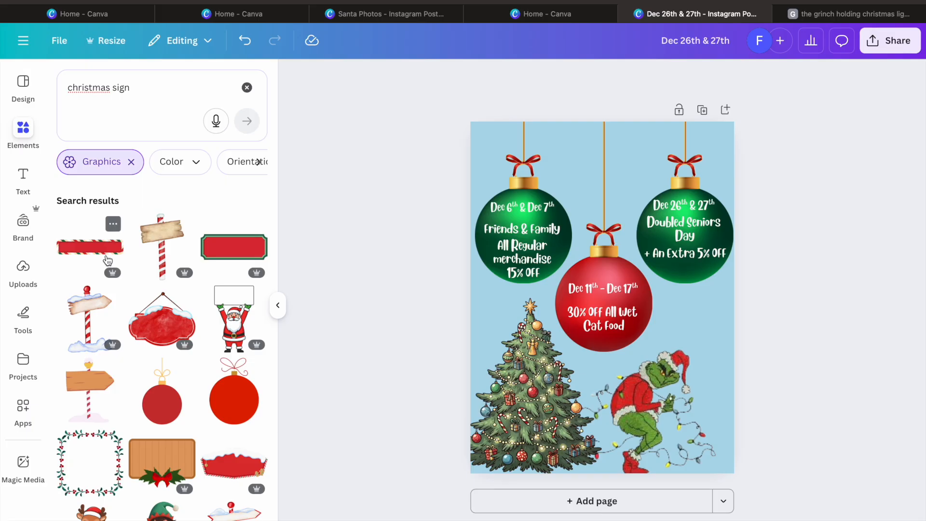
# Add the long red sign with the striped border and enlarge it to span the full width of the design's top edge.
pyautogui.click(92, 247)
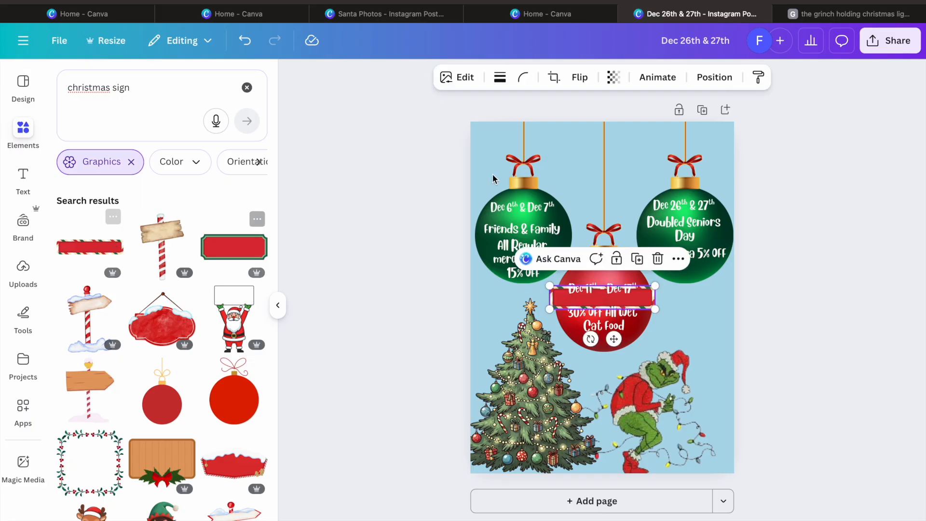
pyautogui.moveTo(551, 286); pyautogui.dragTo(378, 247)
pyautogui.click(873, 290)
pyautogui.moveTo(503, 289); pyautogui.dragTo(590, 159)
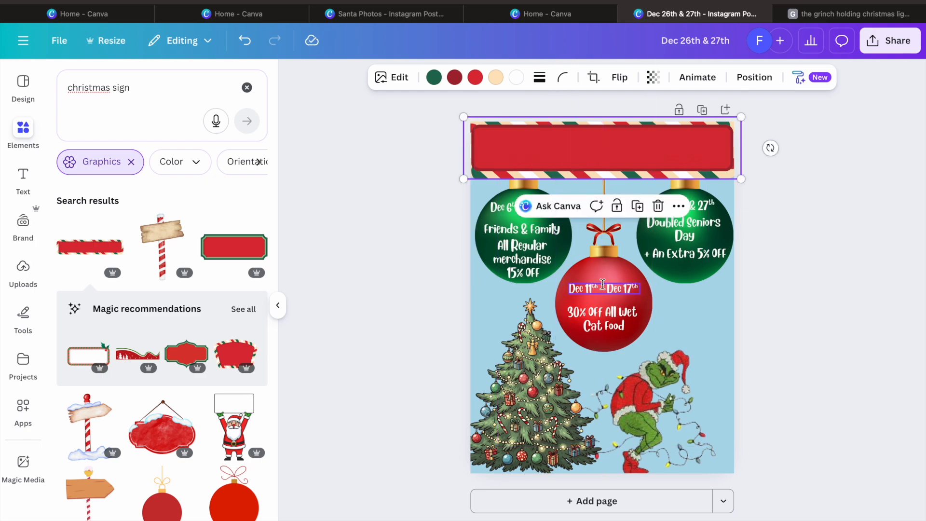
# Lower the red ornament below the sign and move its wet cat food offer and date down to fit within it.
pyautogui.moveTo(606, 265); pyautogui.dragTo(608, 284)
pyautogui.moveTo(608, 322); pyautogui.dragTo(611, 340)
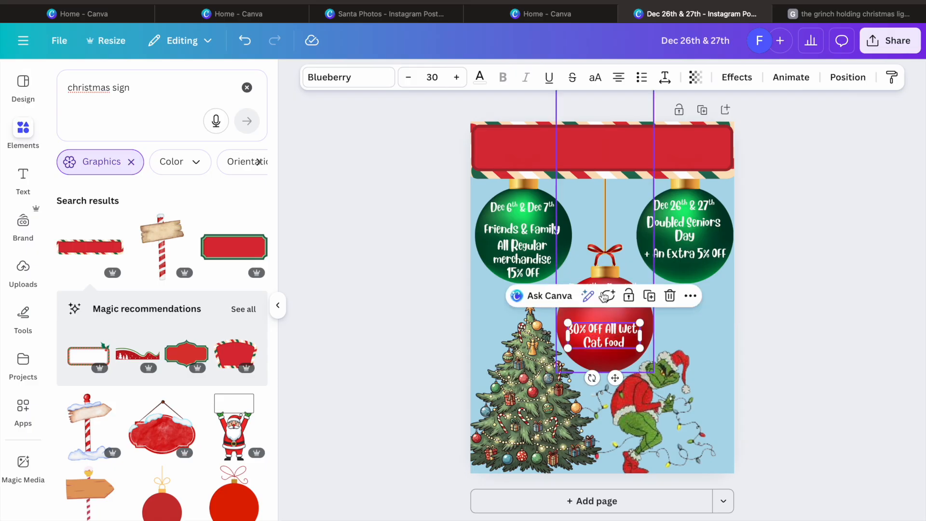
pyautogui.click(745, 304)
pyautogui.moveTo(616, 292); pyautogui.dragTo(615, 307)
# Lower the right-hand green ornament until its bow clears the sign, and move its date and both seniors offer texts down onto it.
pyautogui.moveTo(709, 271); pyautogui.dragTo(711, 302)
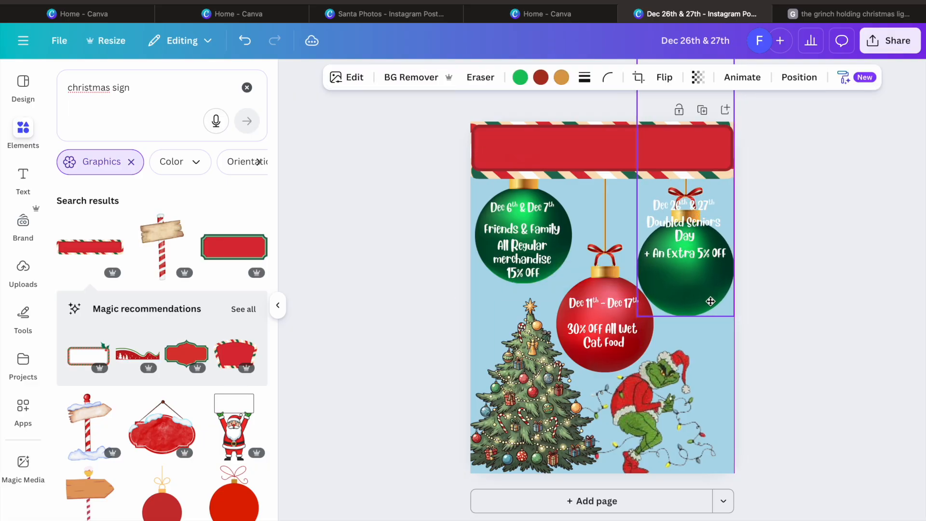
pyautogui.moveTo(700, 261); pyautogui.dragTo(699, 291)
pyautogui.click(770, 237)
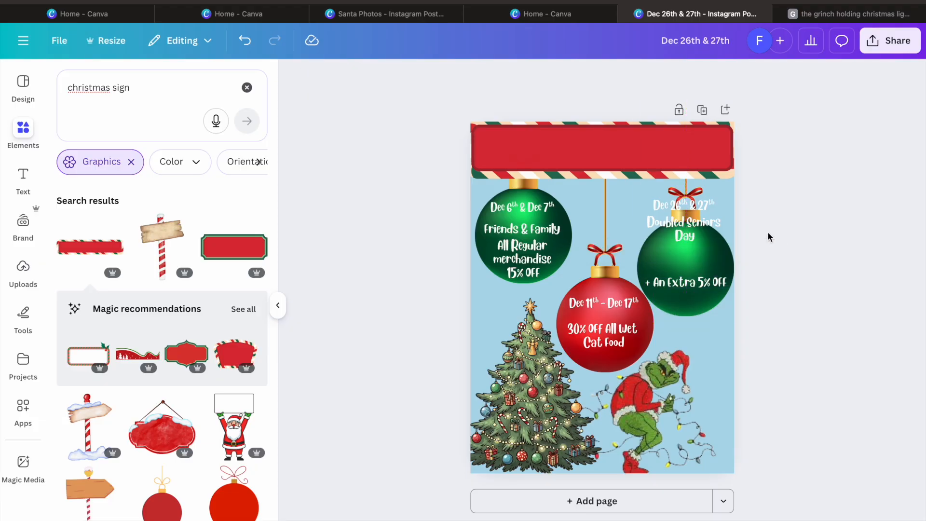
pyautogui.moveTo(685, 229); pyautogui.dragTo(685, 260)
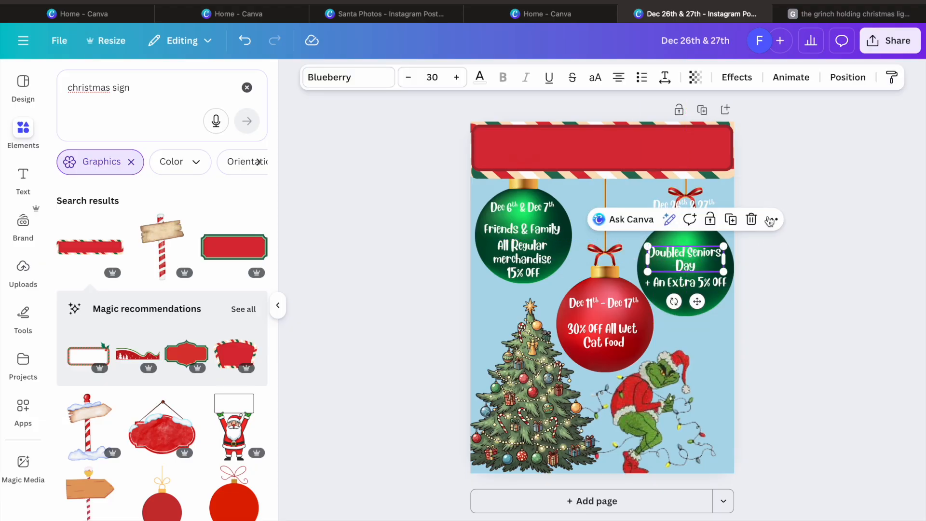
pyautogui.click(786, 190)
pyautogui.moveTo(703, 204); pyautogui.dragTo(703, 238)
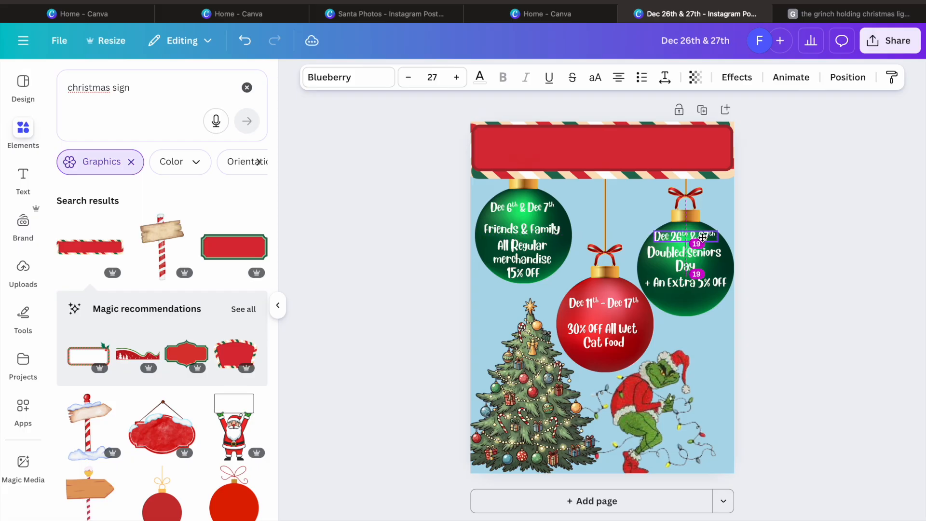
pyautogui.click(782, 239)
pyautogui.click(704, 263)
pyautogui.moveTo(704, 263); pyautogui.dragTo(701, 266)
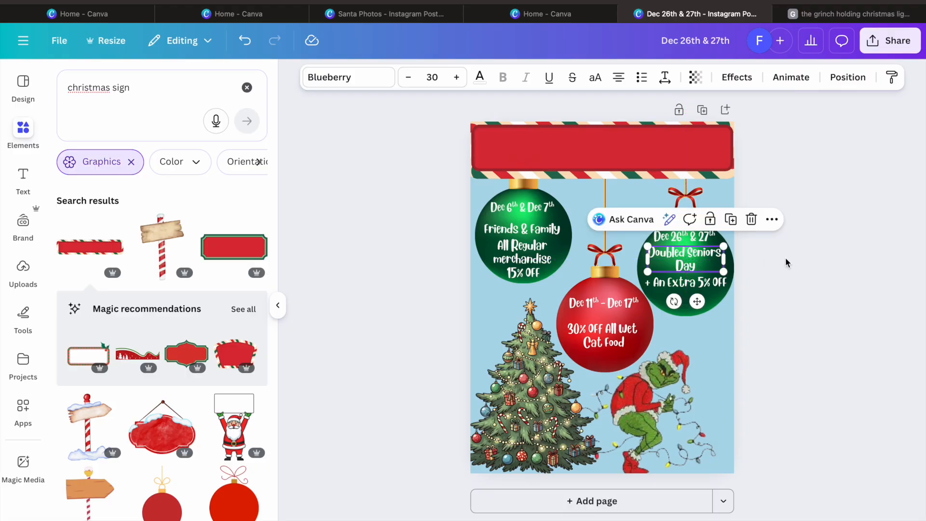
pyautogui.click(759, 252)
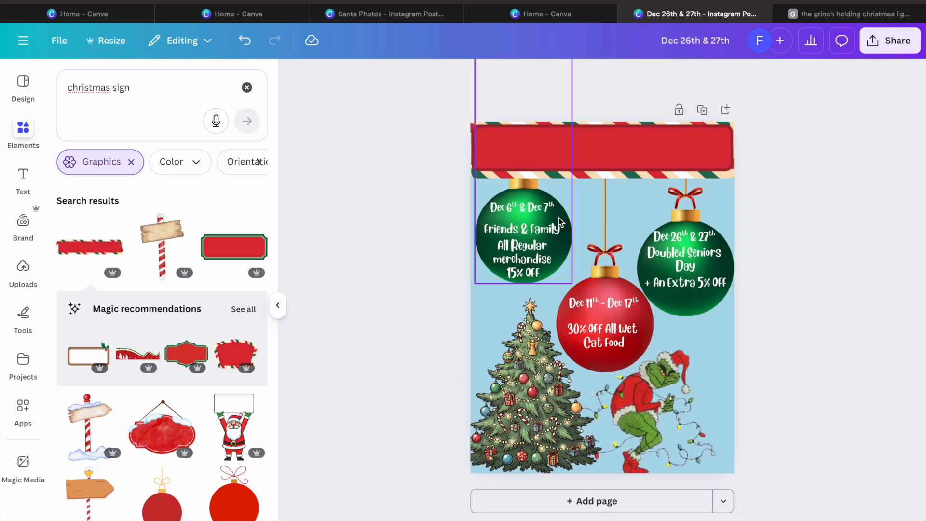
# Add a text box reading "Dont let the grinch steal these Deals".
pyautogui.click(165, 133)
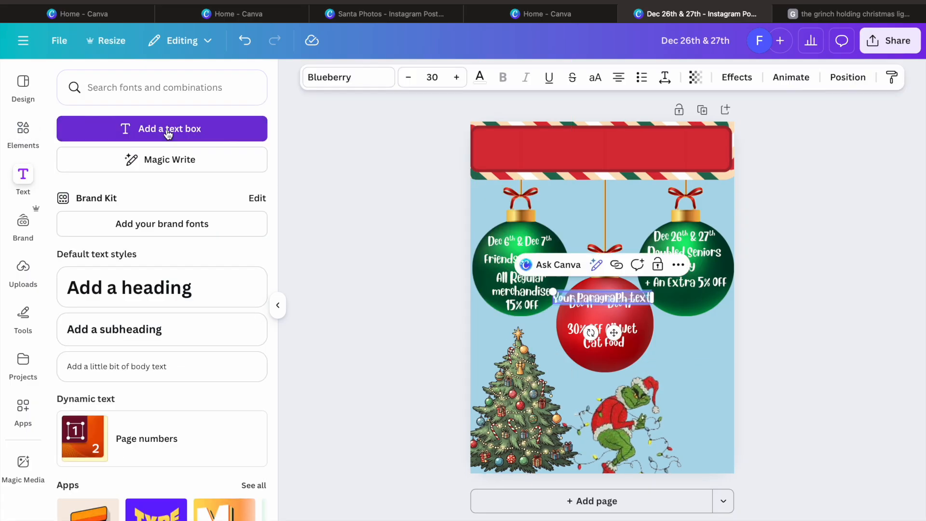
pyautogui.press('BackSpace')
pyautogui.write('Uont Let')
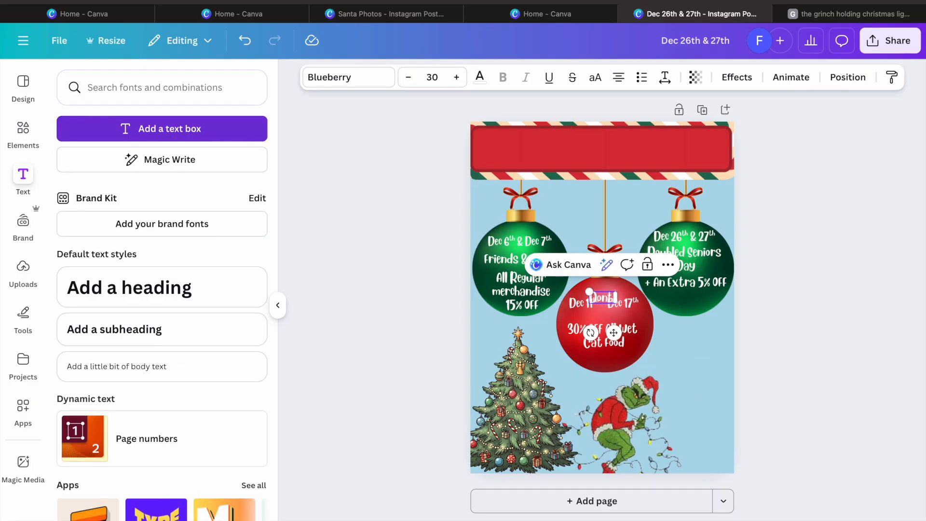
pyautogui.press('BackSpace')
pyautogui.press('BackSpace')
pyautogui.press('BackSpace')
pyautogui.press('BackSpace')
pyautogui.write('let th')
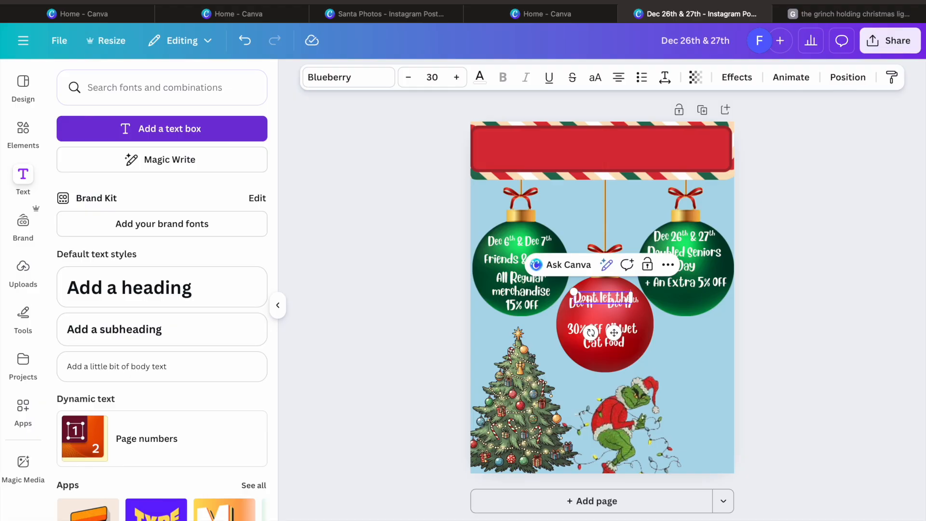
pyautogui.write('e grinch st')
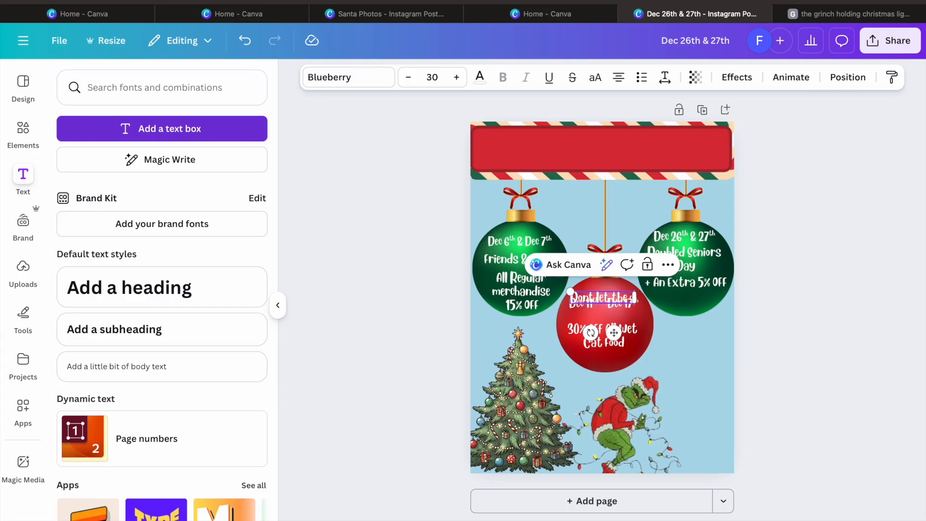
pyautogui.write('eal these')
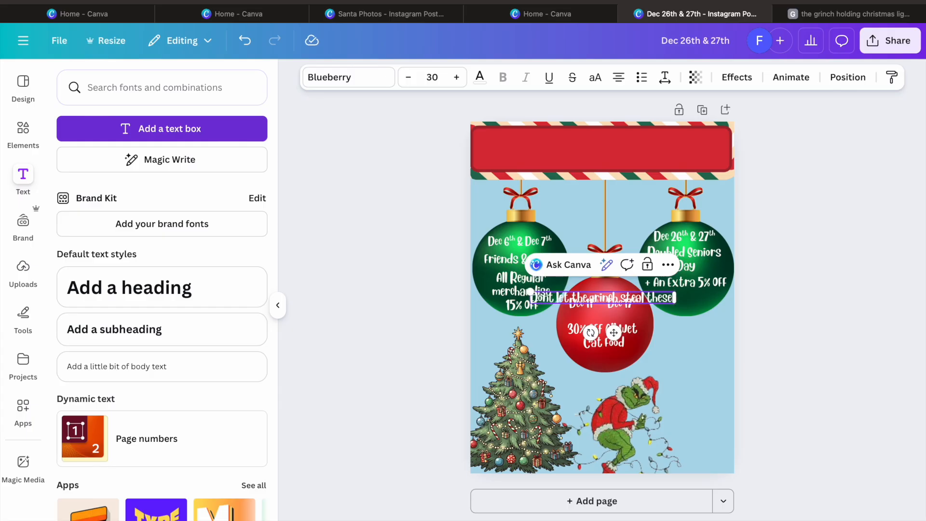
pyautogui.write(' Deals')
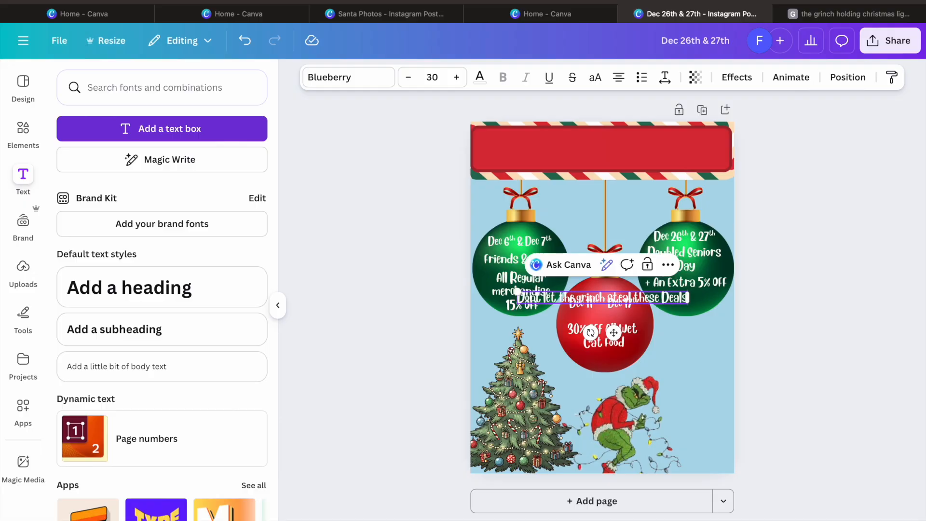
# Move the Grinch headline onto the red sign and enlarge it to font size 44.3, filling the sign's width on one line.
pyautogui.moveTo(614, 332); pyautogui.dragTo(611, 184)
pyautogui.moveTo(515, 146); pyautogui.dragTo(472, 140)
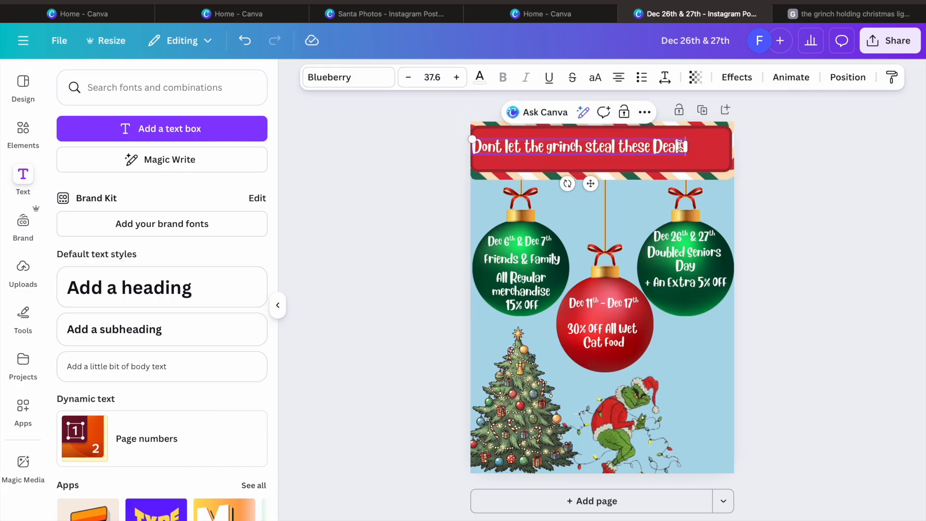
pyautogui.moveTo(686, 147); pyautogui.dragTo(734, 154)
pyautogui.moveTo(473, 139); pyautogui.dragTo(429, 121)
pyautogui.click(716, 208)
pyautogui.click(782, 212)
pyautogui.moveTo(642, 149); pyautogui.dragTo(652, 152)
pyautogui.click(566, 134)
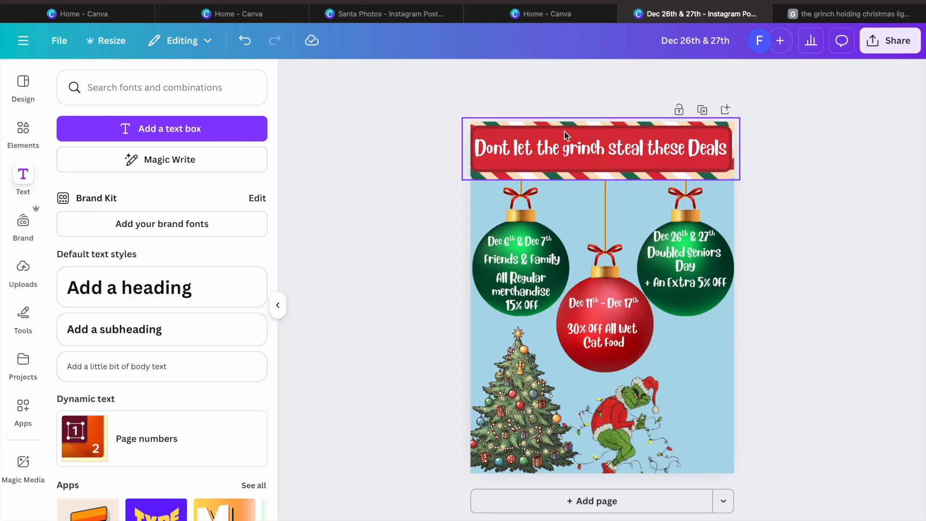
# Correct the headline's first word to "Don't", then shrink the text slightly and recentre it on the red sign.
pyautogui.click(505, 149)
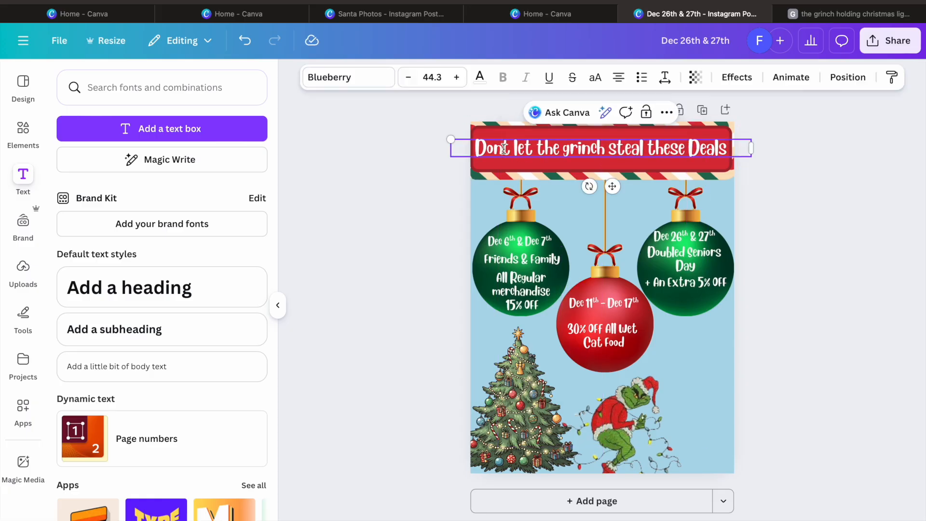
pyautogui.write("'")
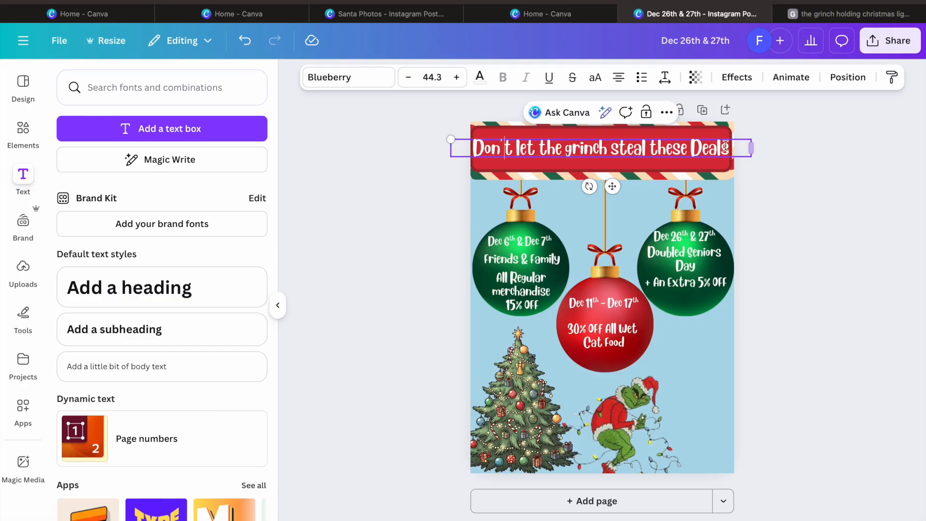
pyautogui.moveTo(453, 144); pyautogui.dragTo(459, 145)
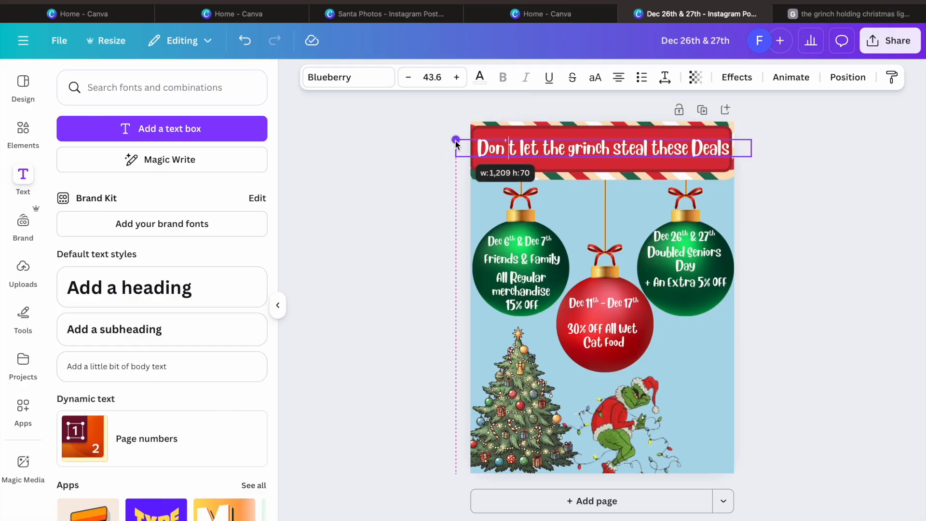
pyautogui.click(650, 178)
pyautogui.click(635, 145)
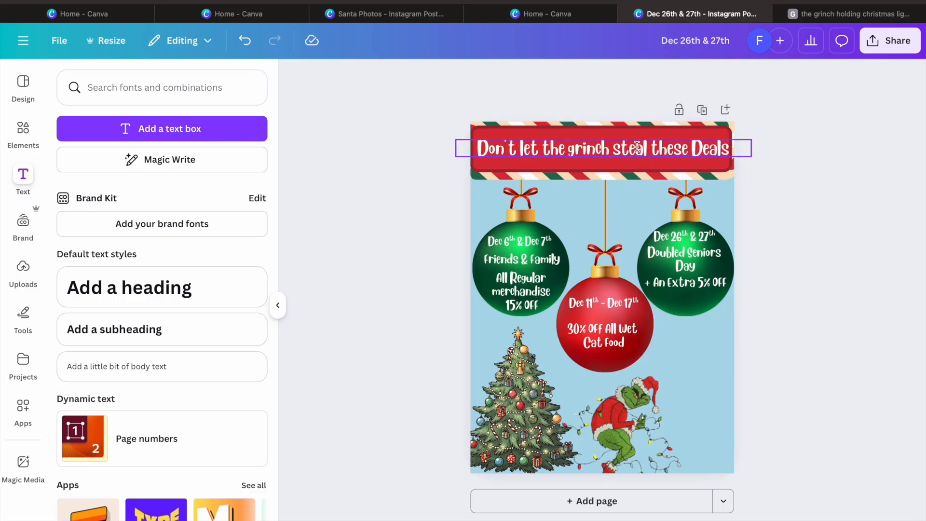
pyautogui.click(787, 224)
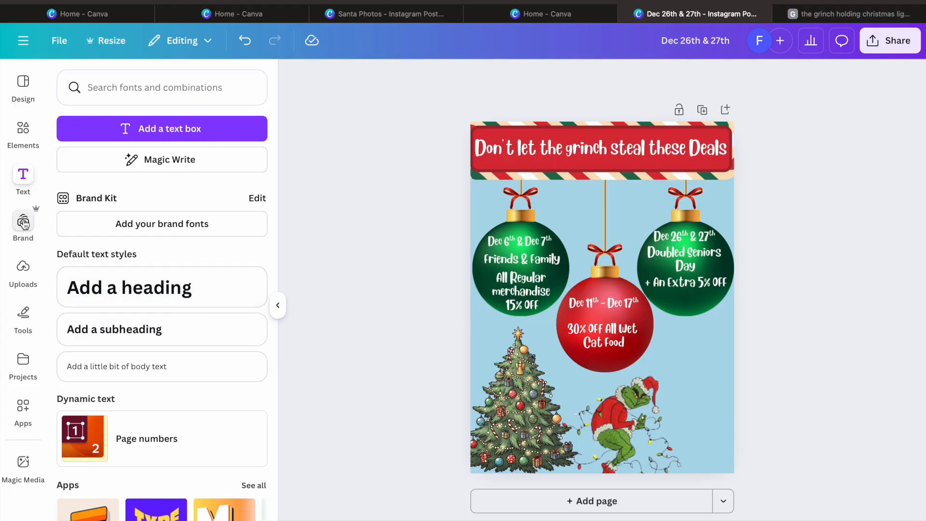
# Search the graphic elements for "present on a sleigh".
pyautogui.click(23, 129)
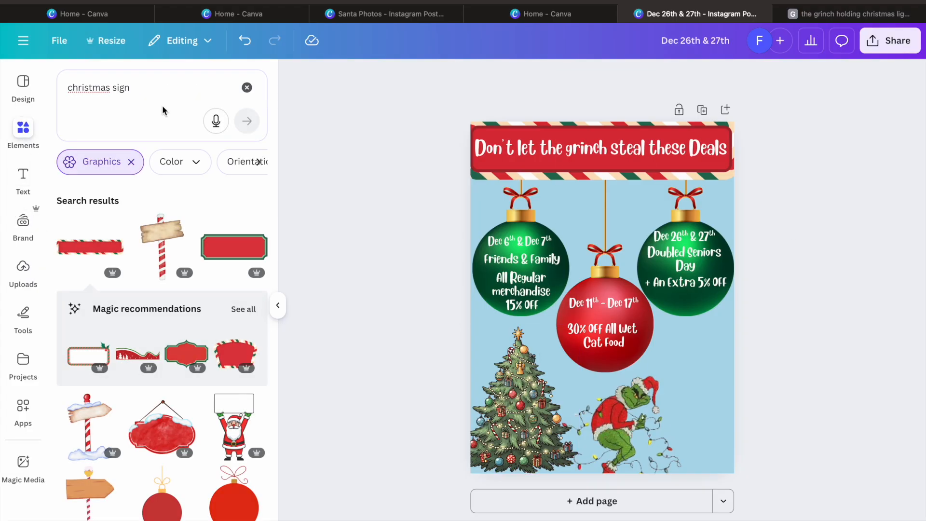
pyautogui.doubleClick(155, 89)
pyautogui.keyDown('shift'); pyautogui.click(63, 76); pyautogui.keyUp('shift')
pyautogui.press('BackSpace')
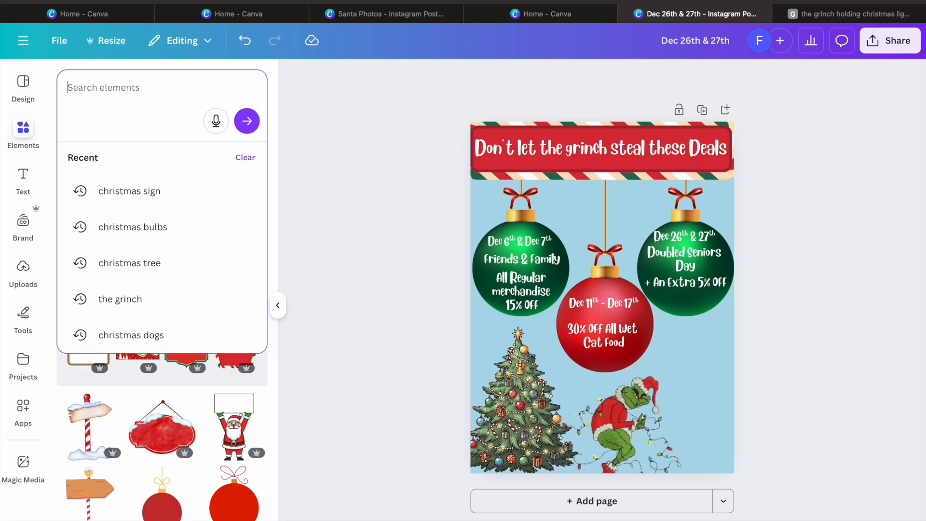
pyautogui.write('presen')
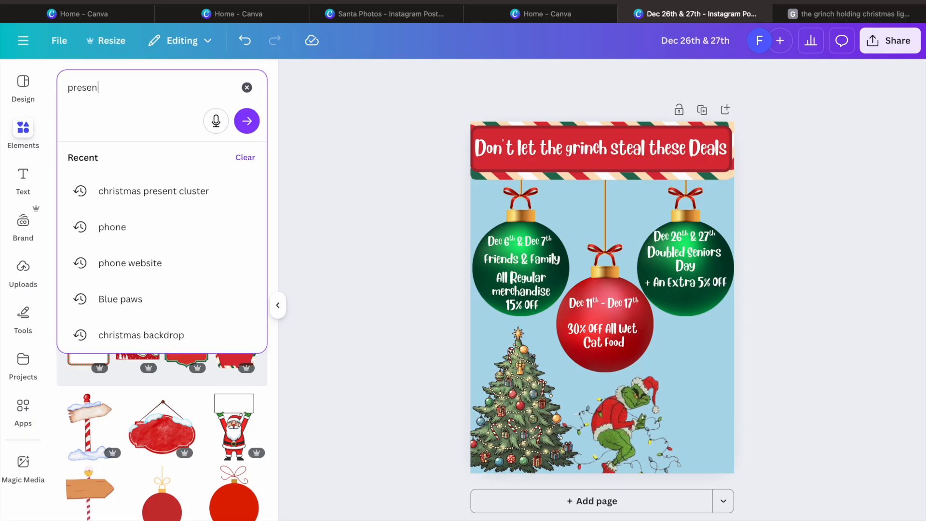
pyautogui.write('t on a sleigh')
pyautogui.press('Return')
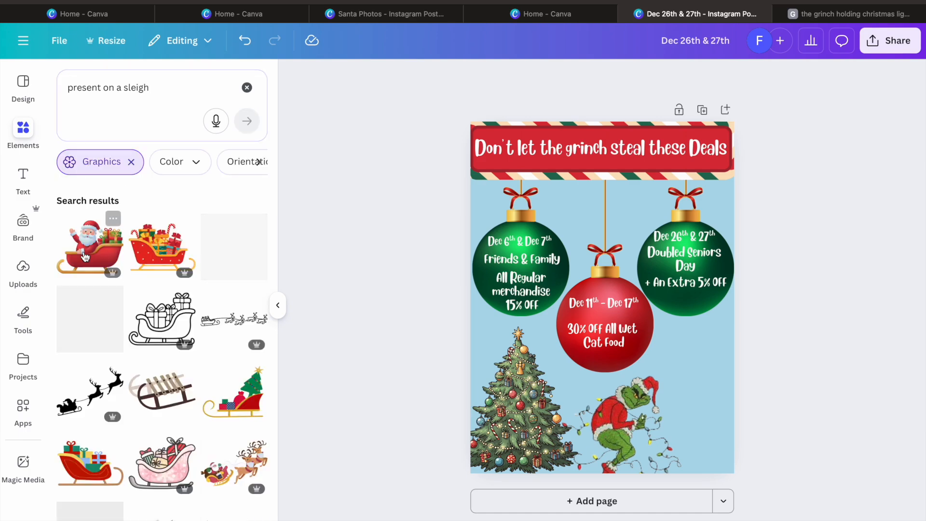
# Add the red sleigh full of presents, shrink it slightly, and place it behind the Grinch, running off the design's lower-right corner.
pyautogui.click(156, 264)
pyautogui.moveTo(687, 343); pyautogui.dragTo(831, 444)
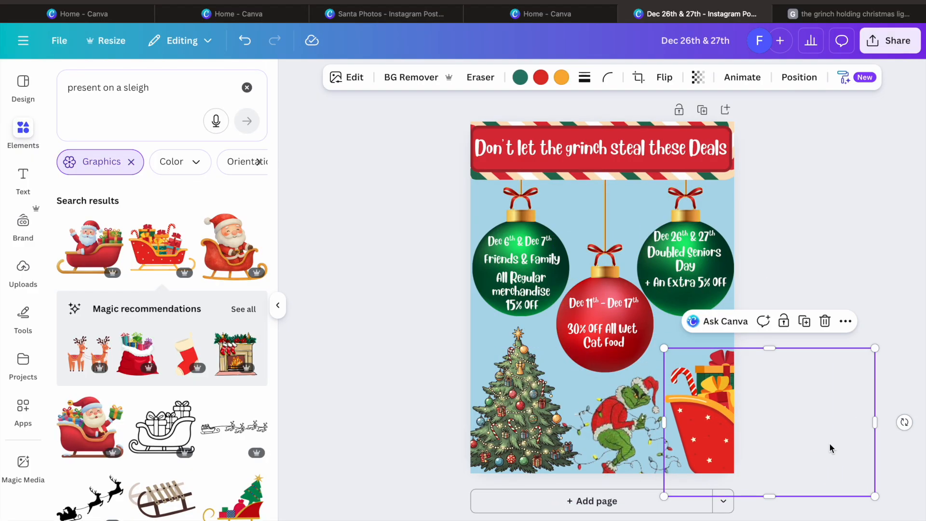
pyautogui.moveTo(665, 349); pyautogui.dragTo(687, 364)
pyautogui.moveTo(718, 434); pyautogui.dragTo(696, 429)
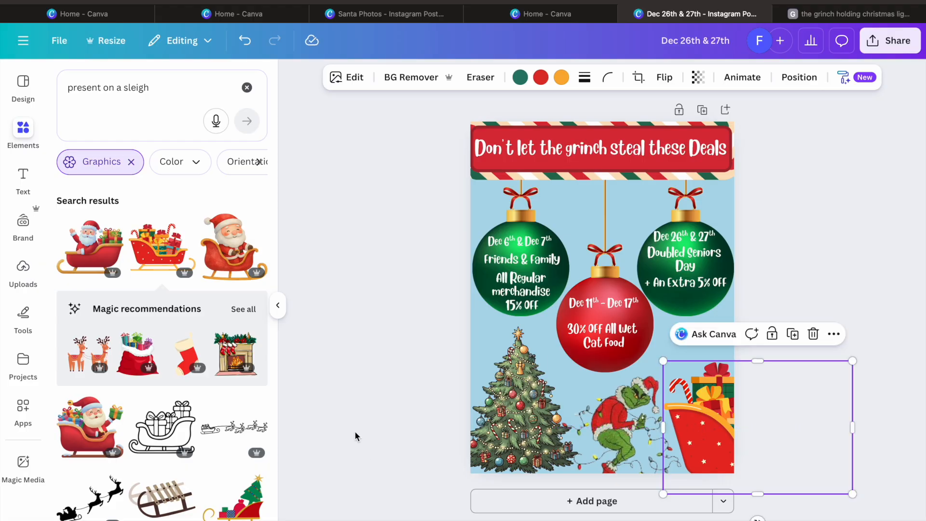
pyautogui.click(386, 424)
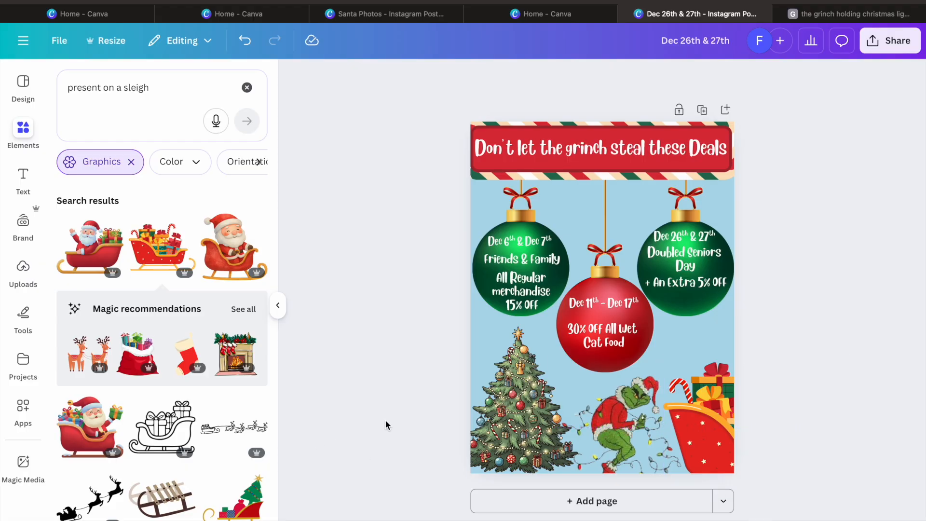